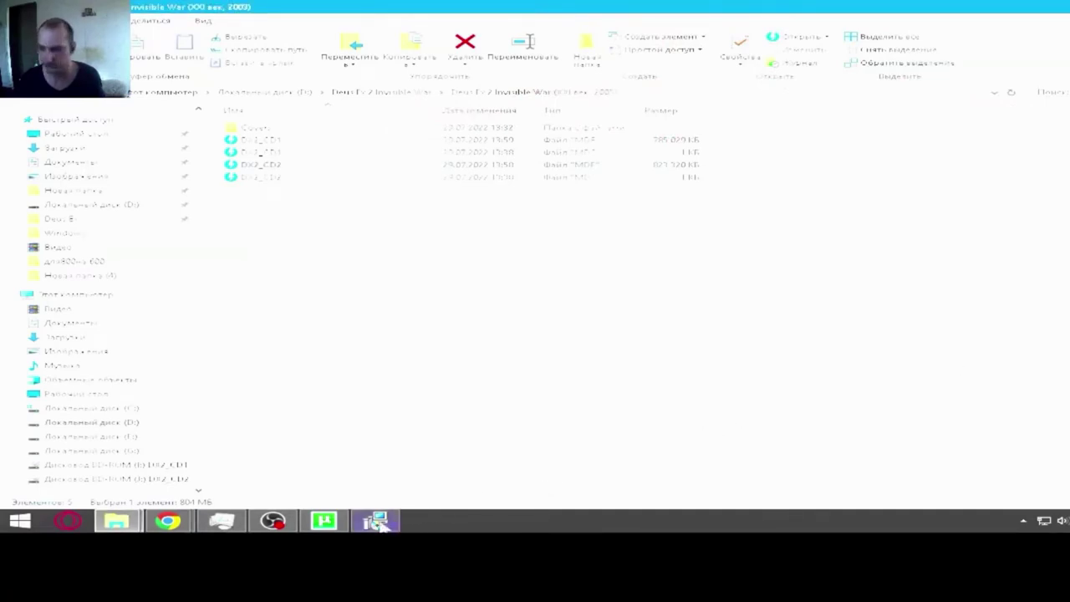
# Try to supply the Deus Ex 2 installer with disc 2 by browsing to its drive and confirming the path.
pyautogui.moveTo(382, 525)
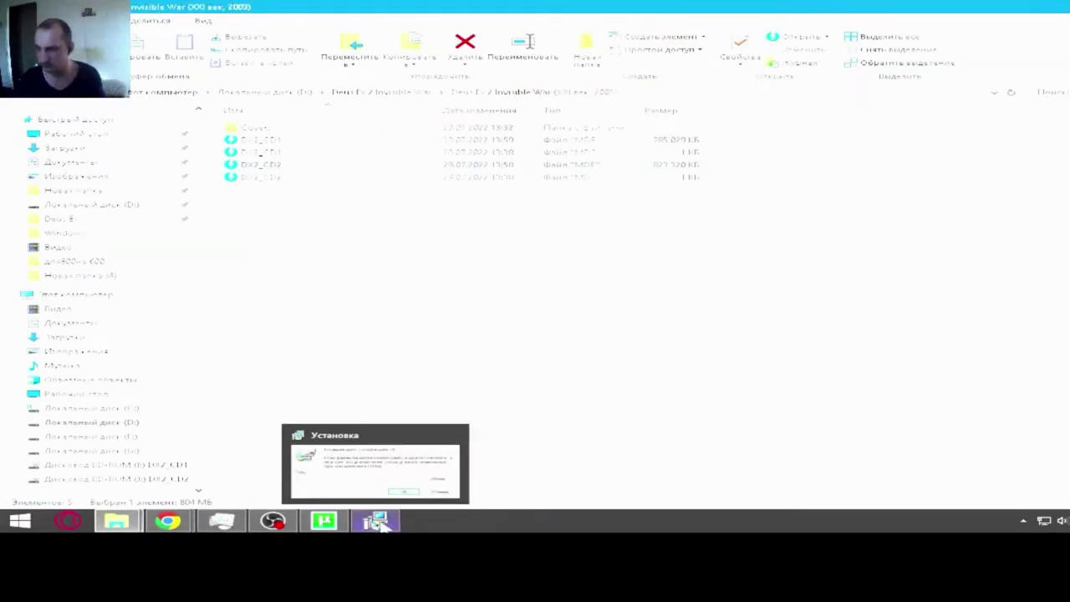
pyautogui.click(383, 523)
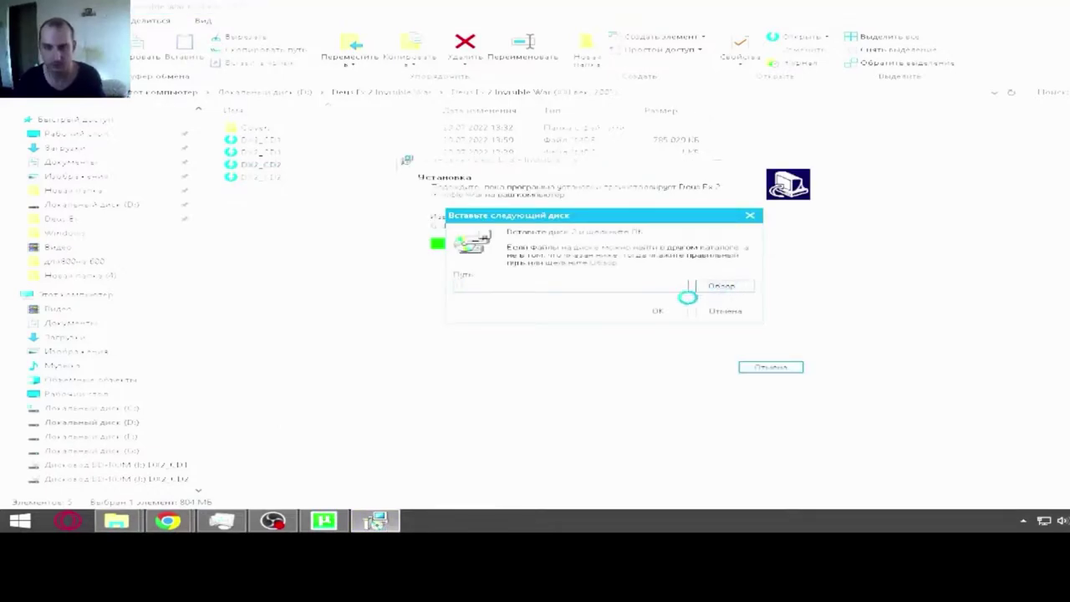
pyautogui.click(722, 286)
pyautogui.scroll(-3, 602, 250)
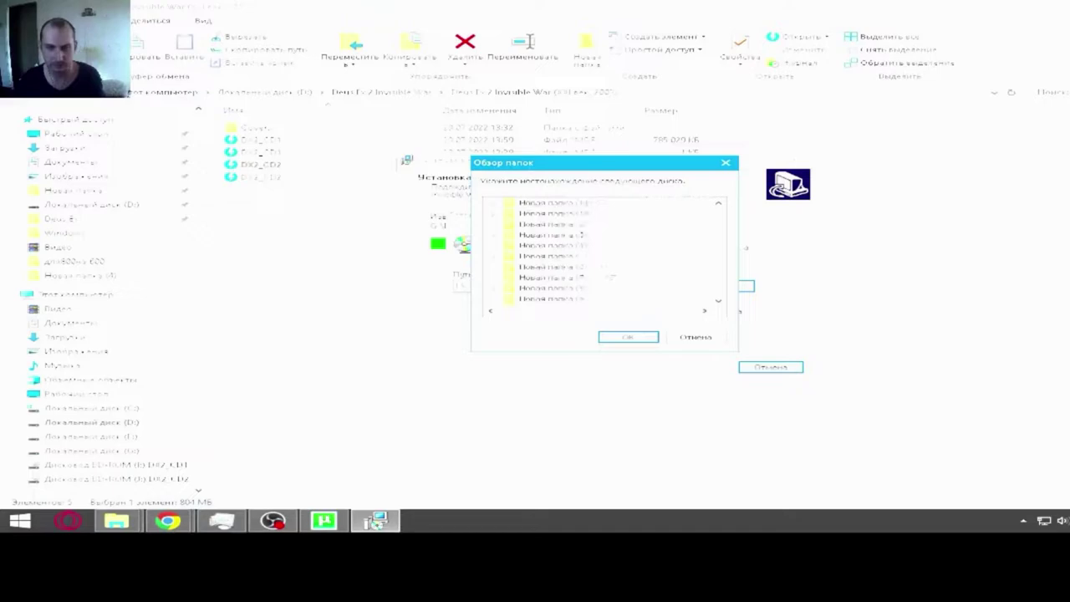
pyautogui.scroll(2, 602, 251)
pyautogui.scroll(-3, 601, 251)
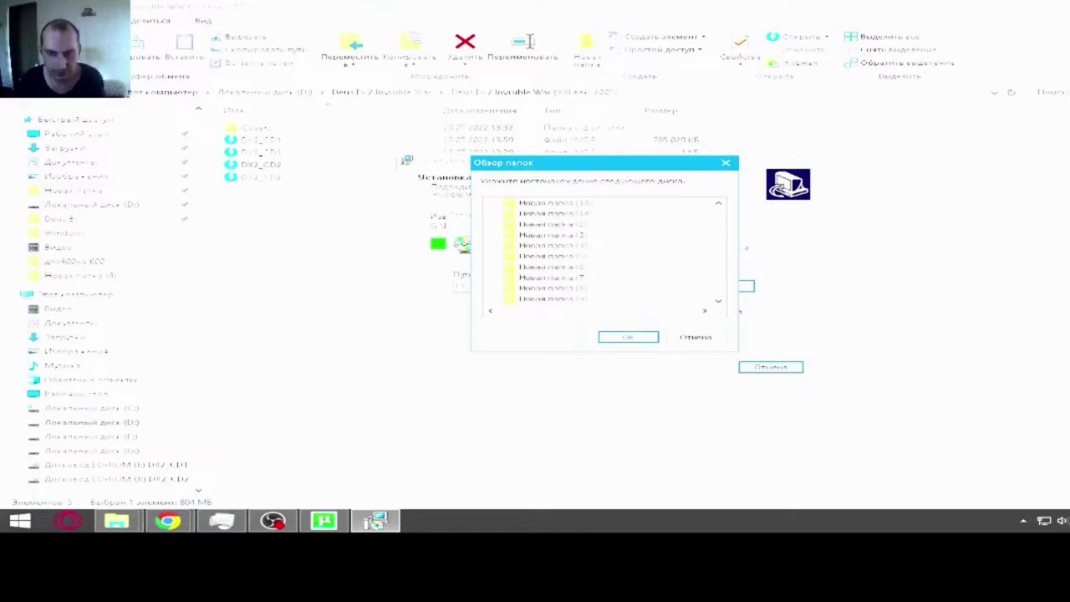
pyautogui.scroll(3, 602, 251)
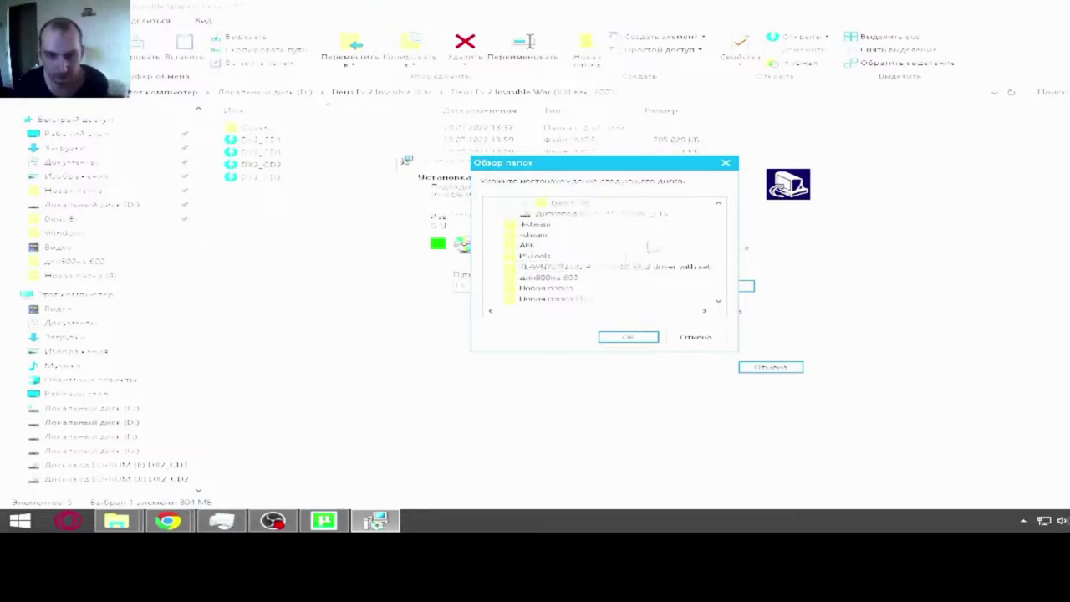
pyautogui.scroll(6, 648, 247)
pyautogui.scroll(-4, 645, 247)
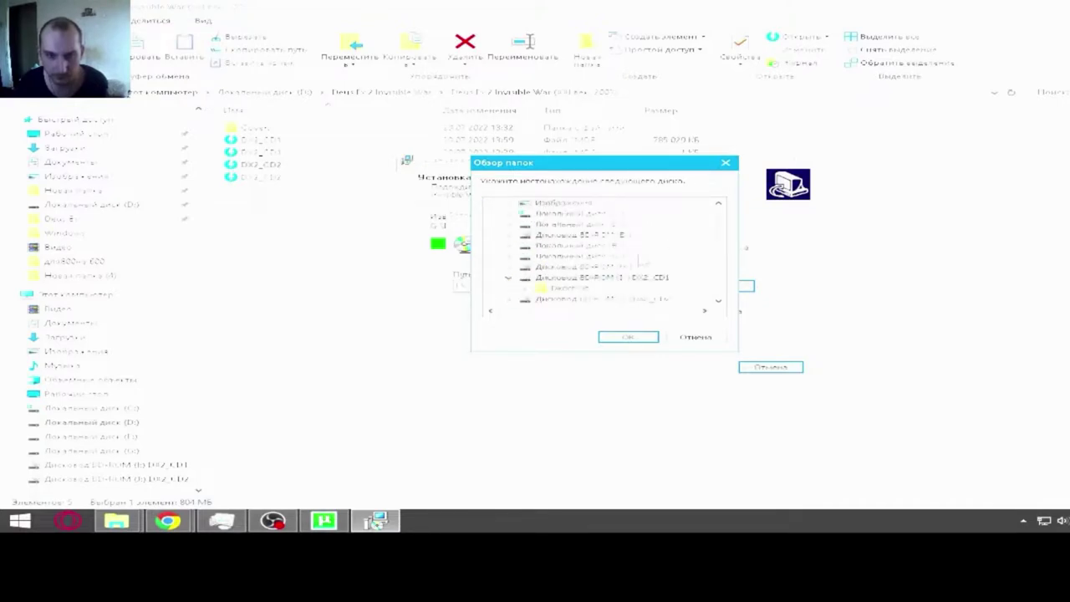
pyautogui.scroll(-2, 640, 260)
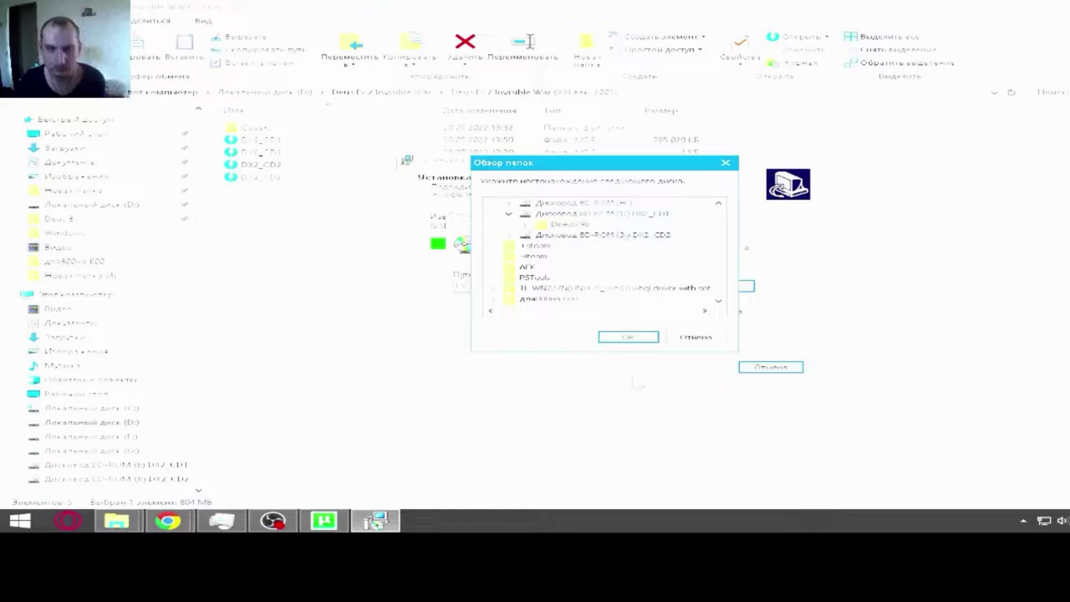
pyautogui.click(628, 337)
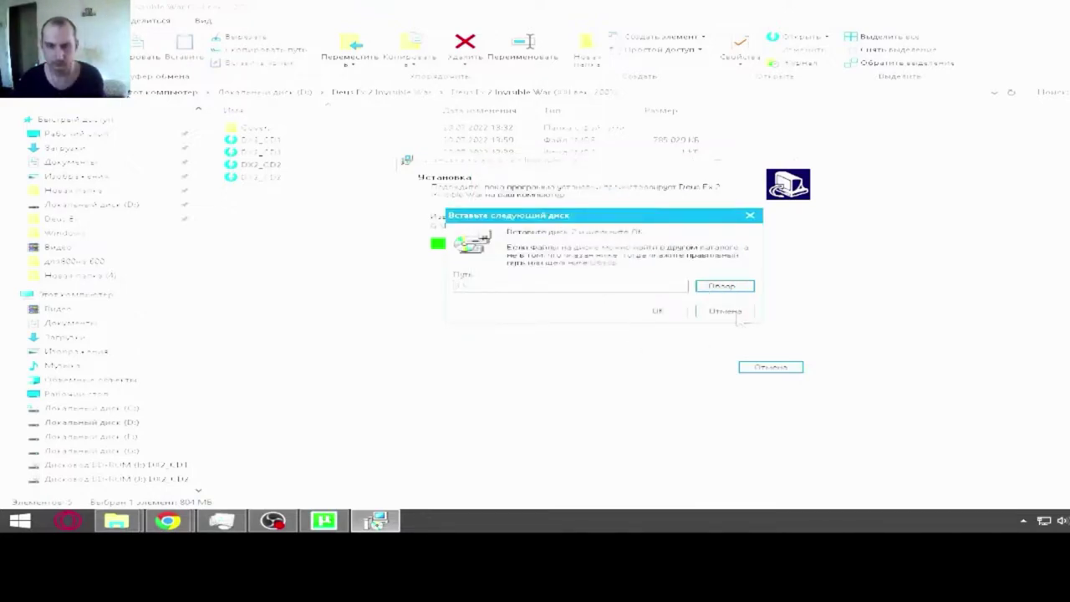
pyautogui.click(664, 312)
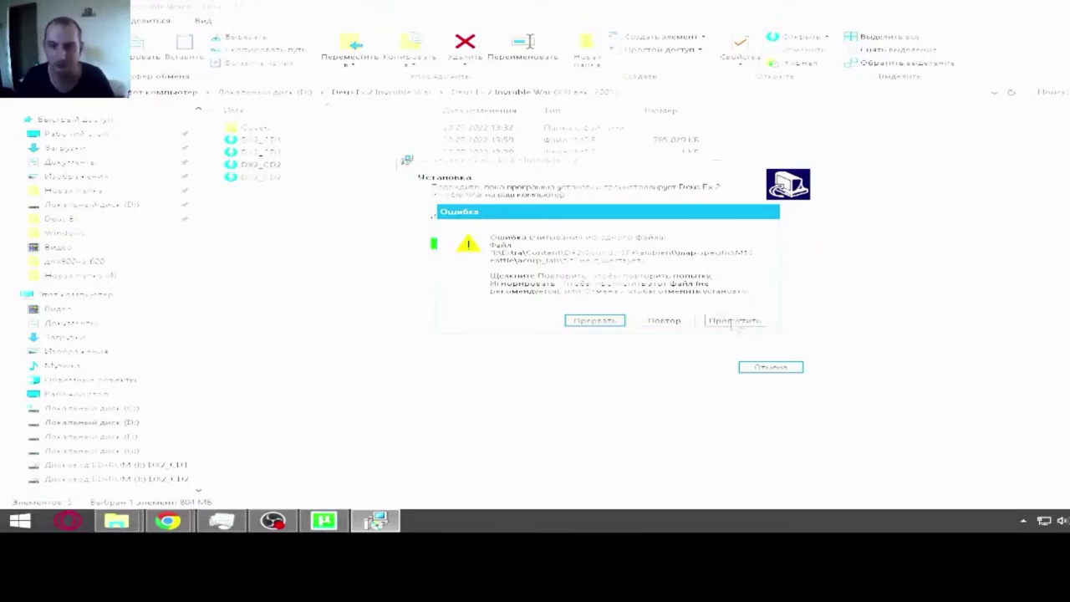
# Skip the files that the installer cannot read.
pyautogui.click(736, 325)
pyautogui.click(742, 326)
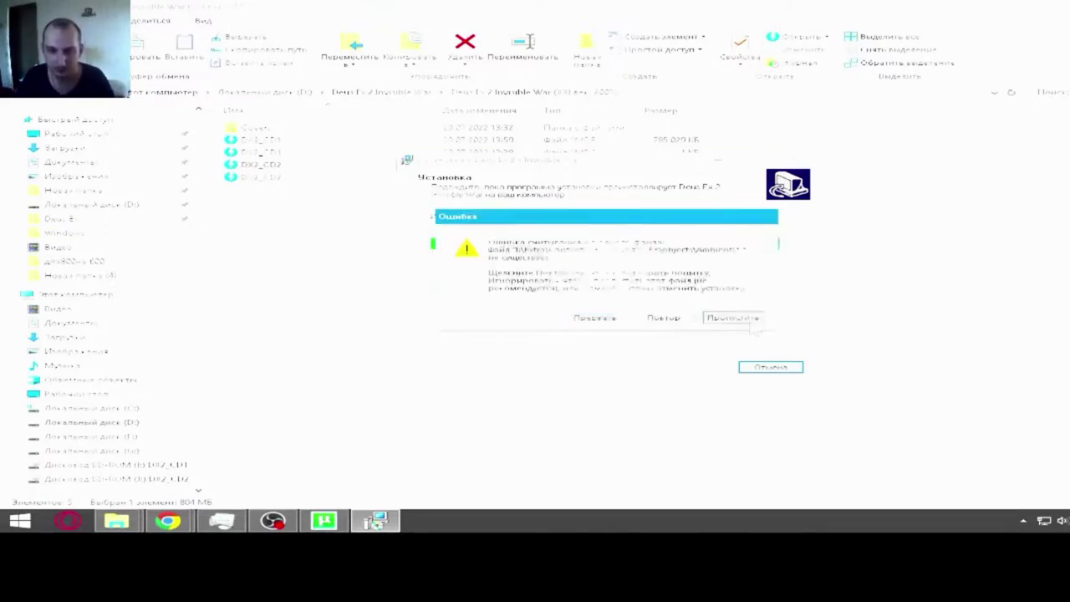
pyautogui.click(730, 320)
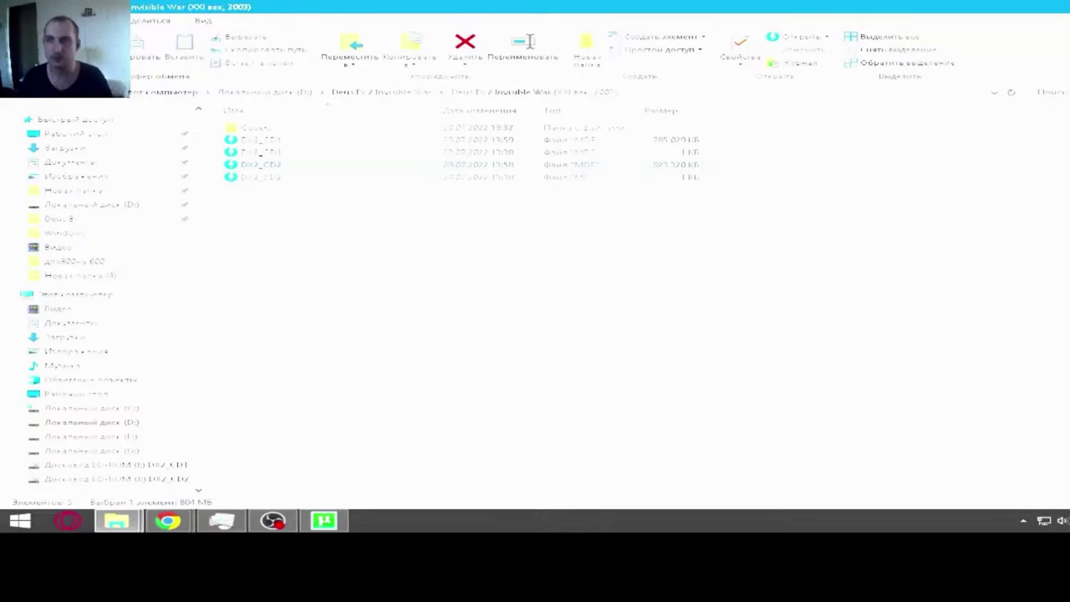
# Close µTorrent and clear the desktop by minimizing the Deus Ex 2 Invisible War folder window.
pyautogui.press('super+Down')
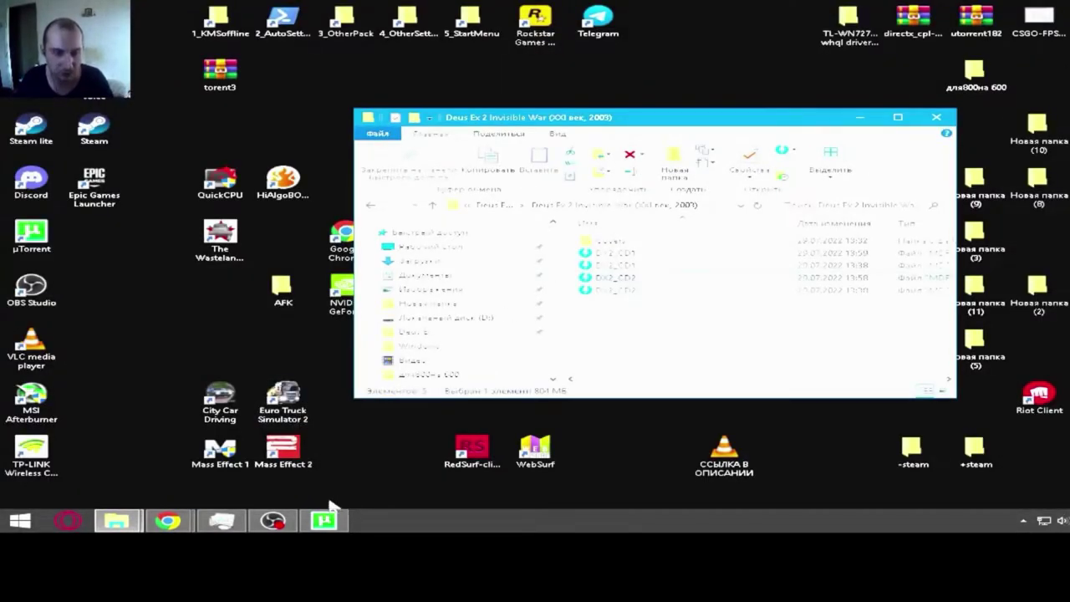
pyautogui.moveTo(350, 520)
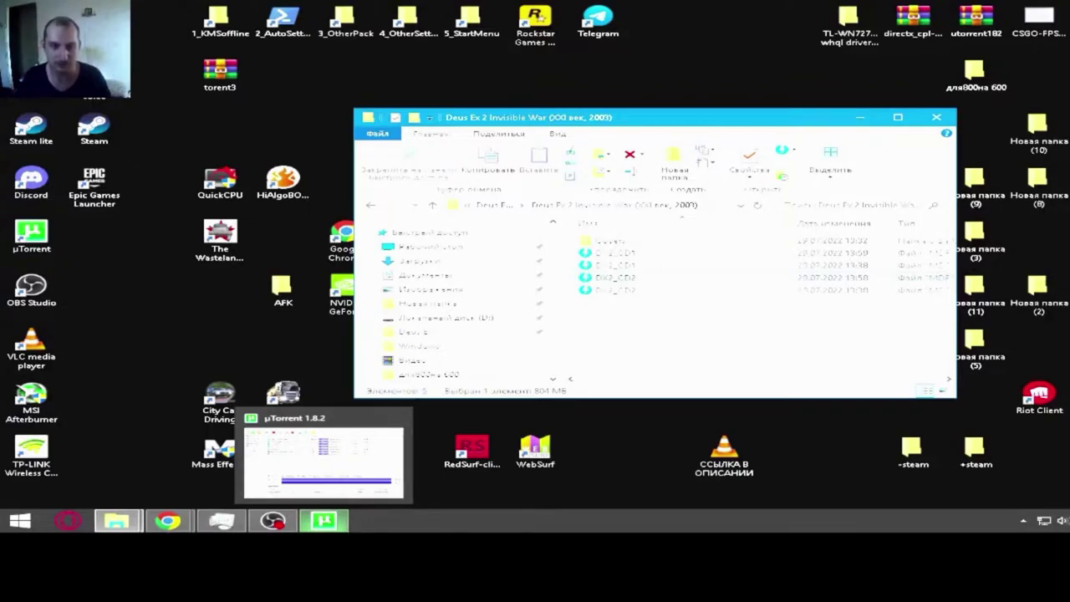
pyautogui.click(324, 520)
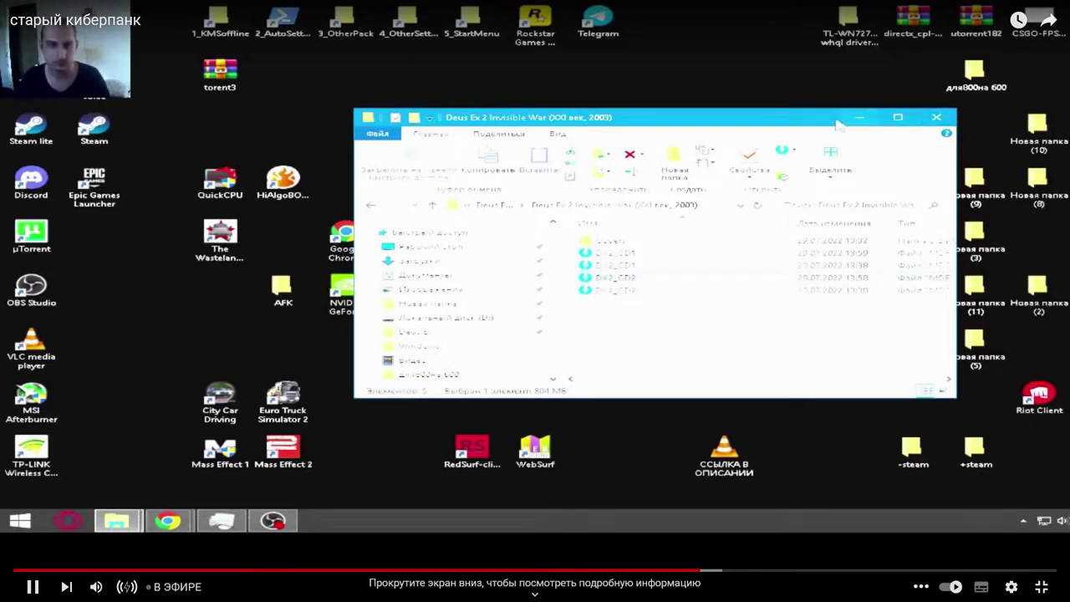
pyautogui.click(861, 117)
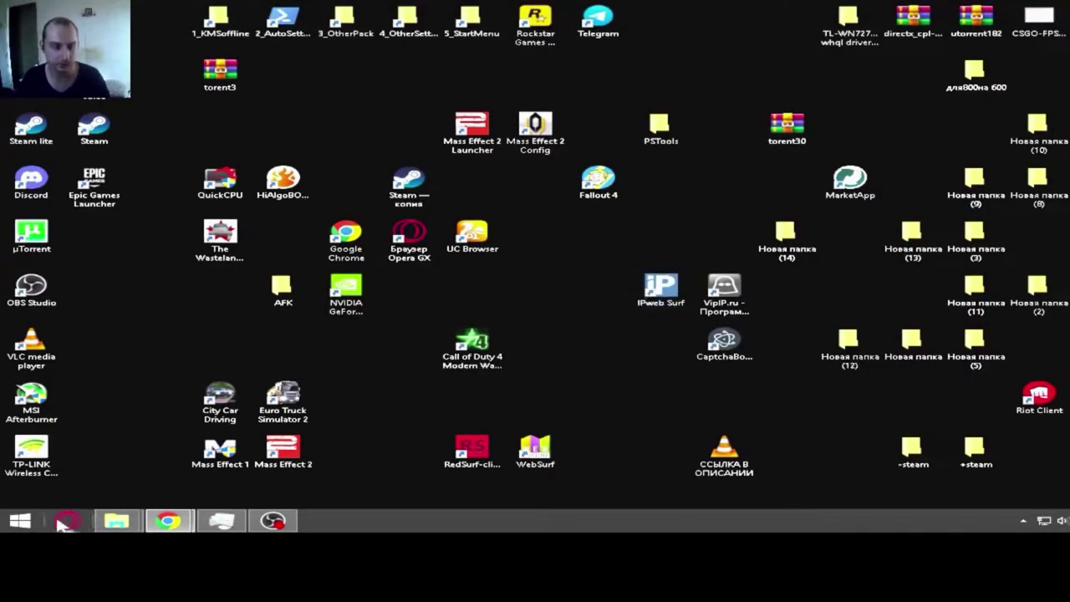
pyautogui.click(19, 521)
pyautogui.click(338, 323)
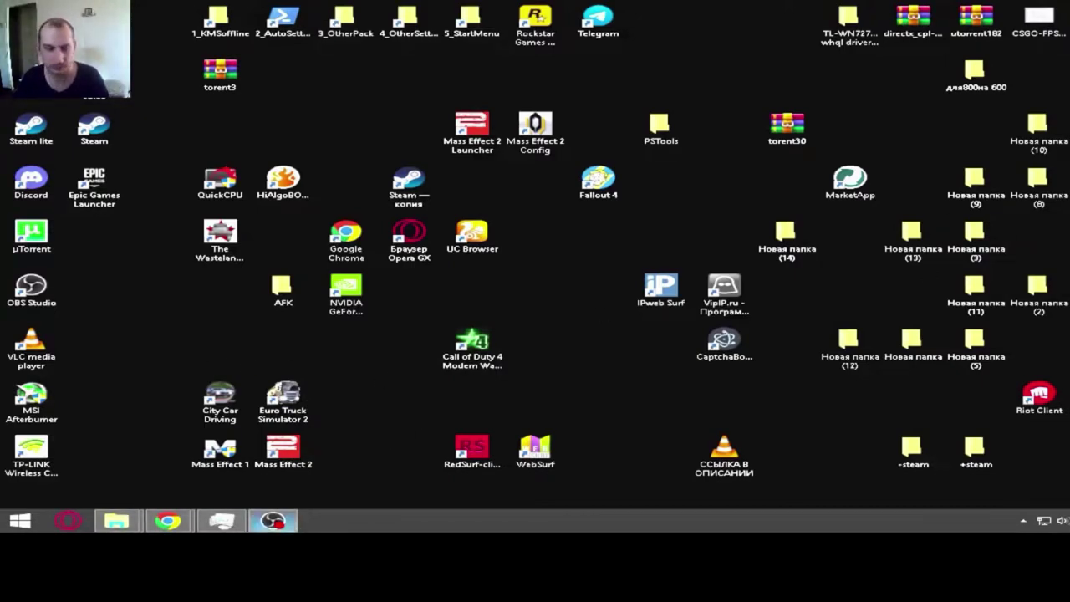
# Go to This PC in File Explorer and start the installation from the Deus Ex Invisible War disc menu.
pyautogui.moveTo(117, 520)
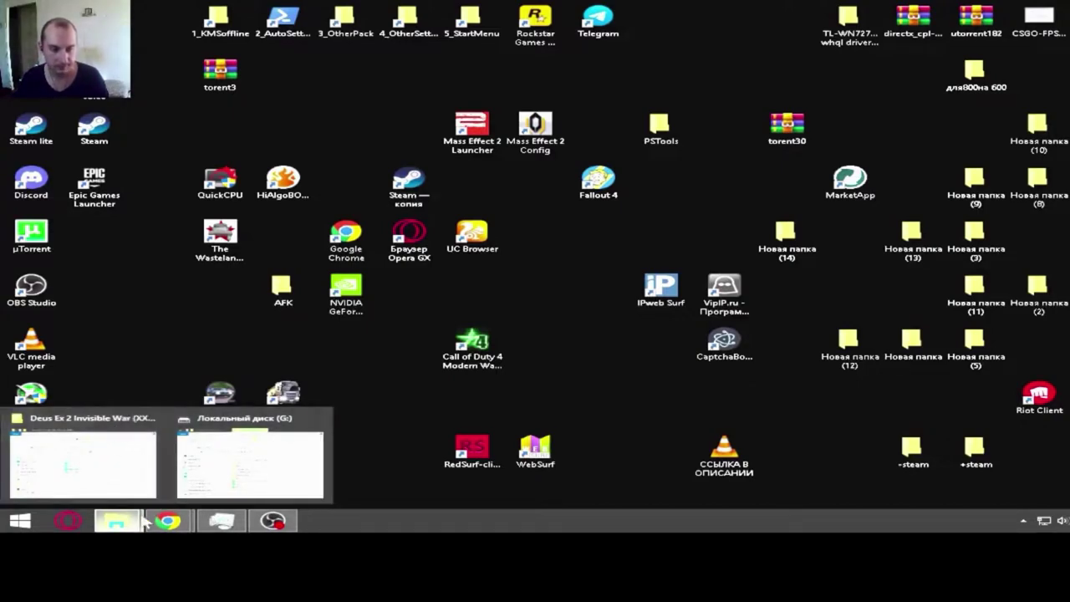
pyautogui.click(20, 520)
pyautogui.click(326, 331)
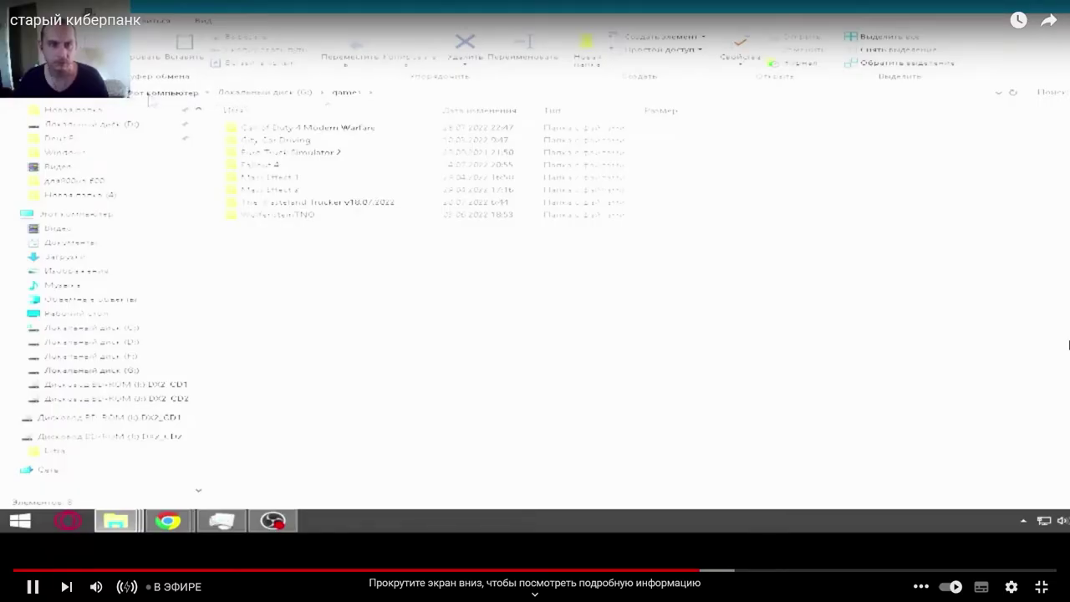
pyautogui.press('BackSpace')
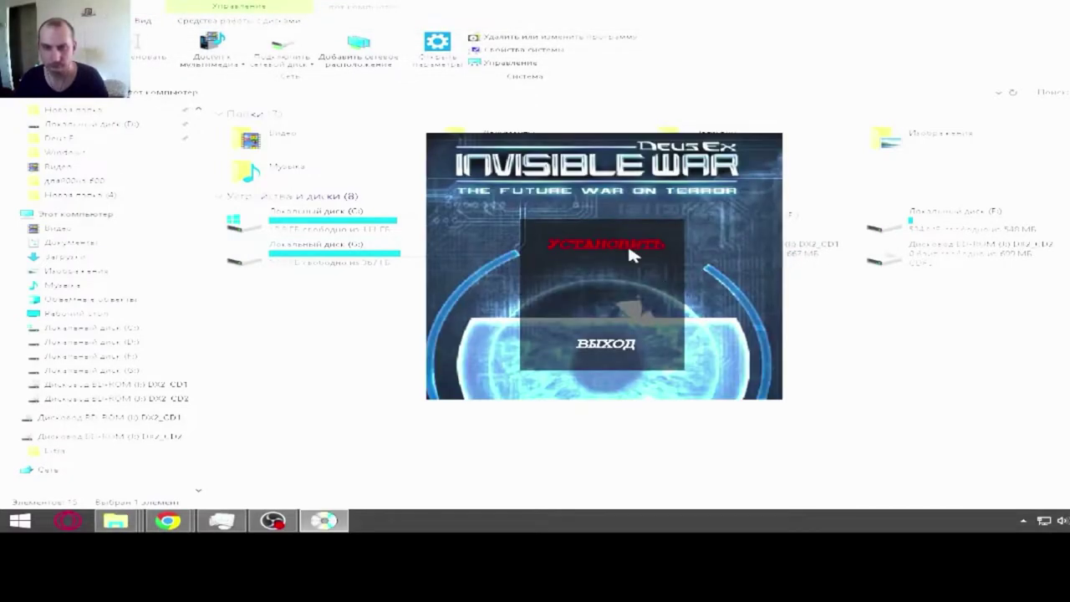
pyautogui.click(627, 246)
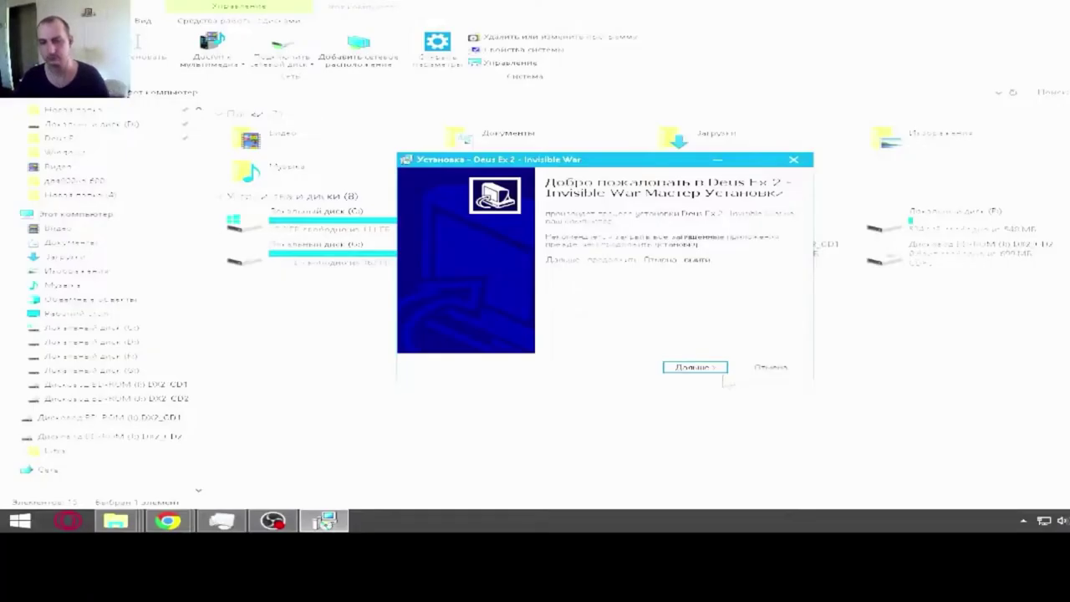
# Pass the setup welcome page and set the installation directory to G:\games\DX2.
pyautogui.click(693, 366)
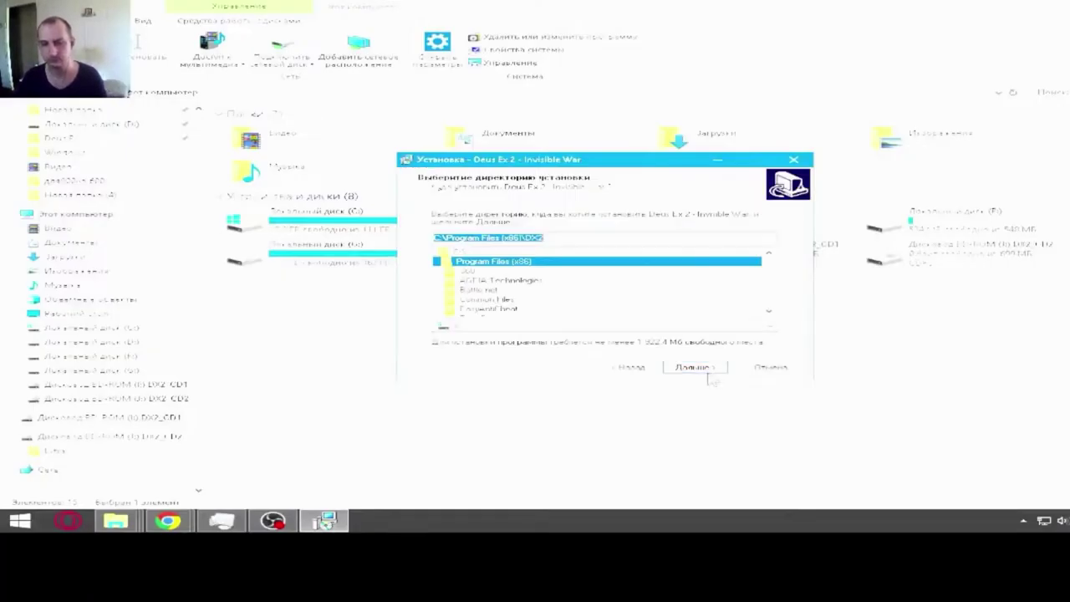
pyautogui.click(716, 325)
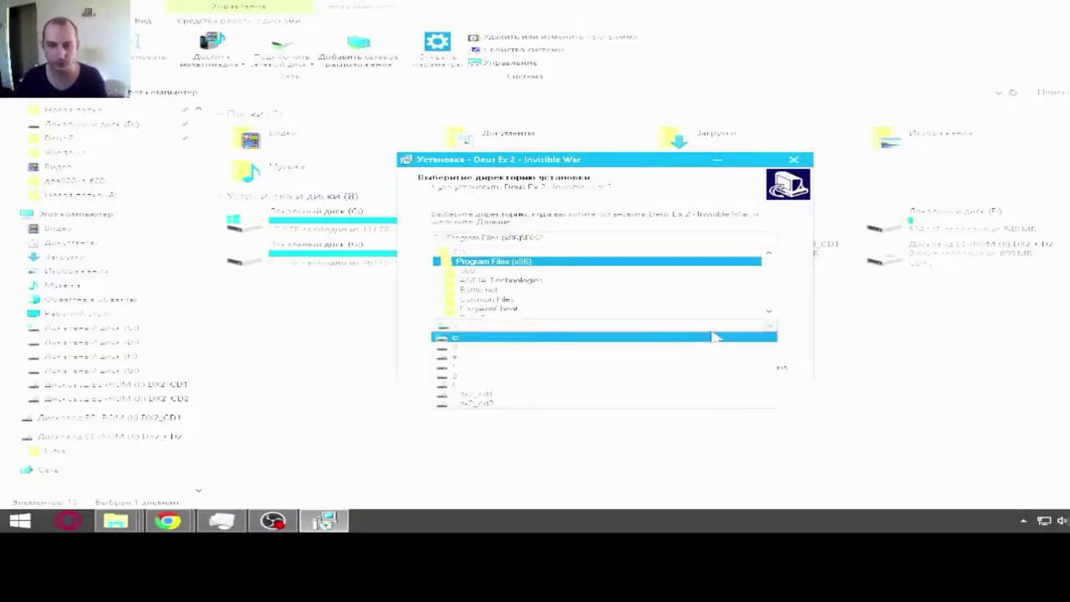
pyautogui.click(478, 377)
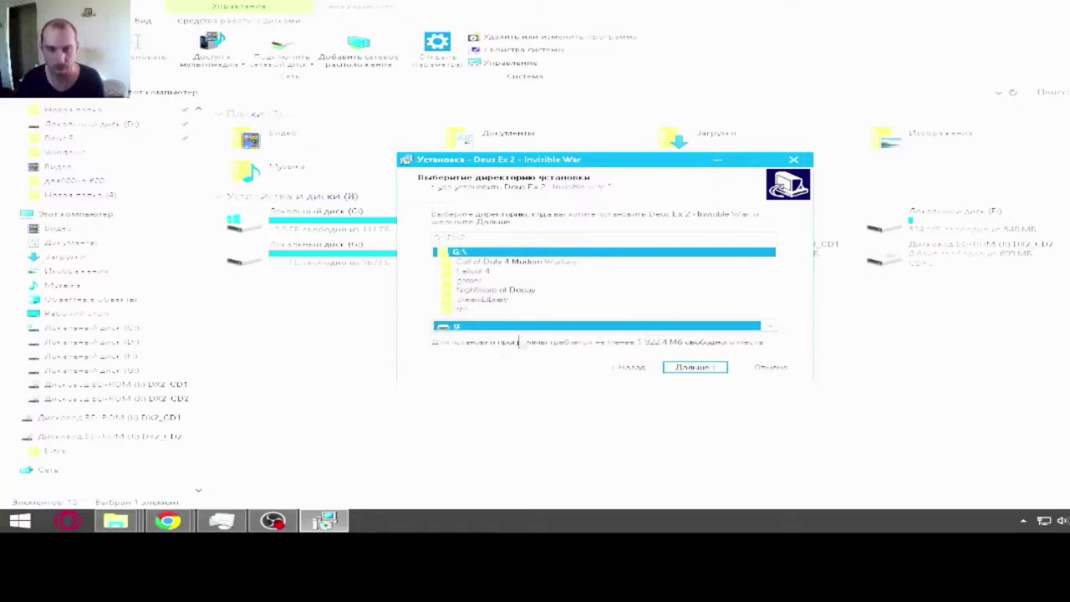
pyautogui.click(468, 281)
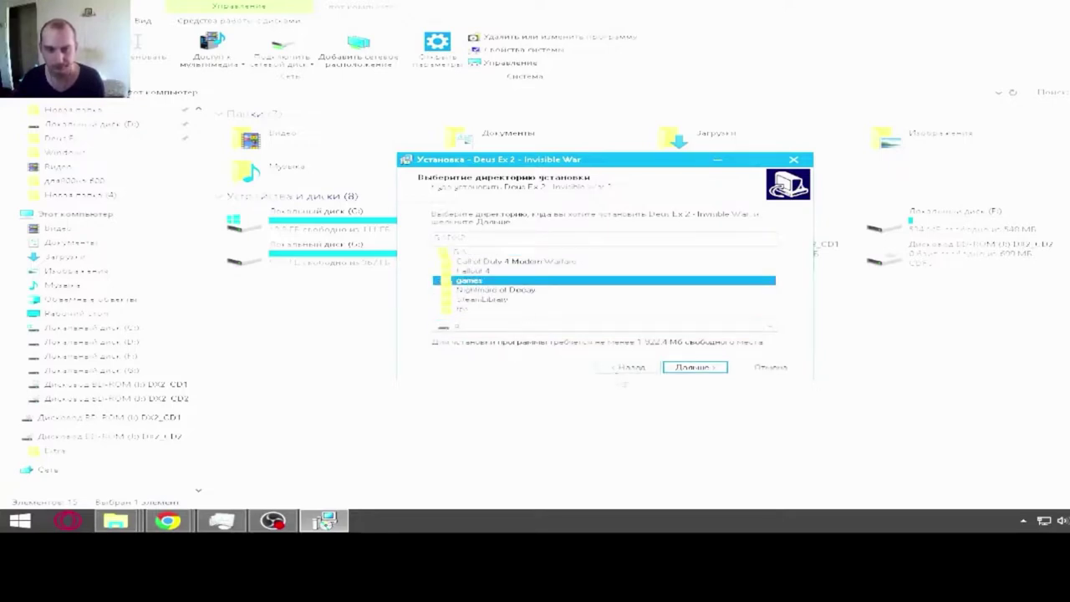
pyautogui.doubleClick(491, 282)
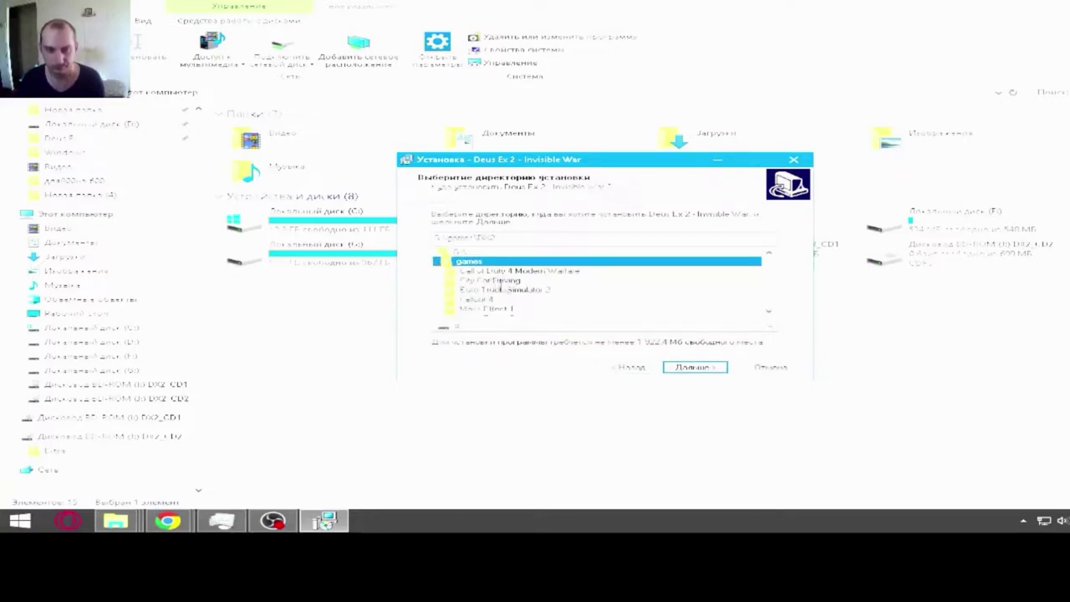
pyautogui.click(510, 329)
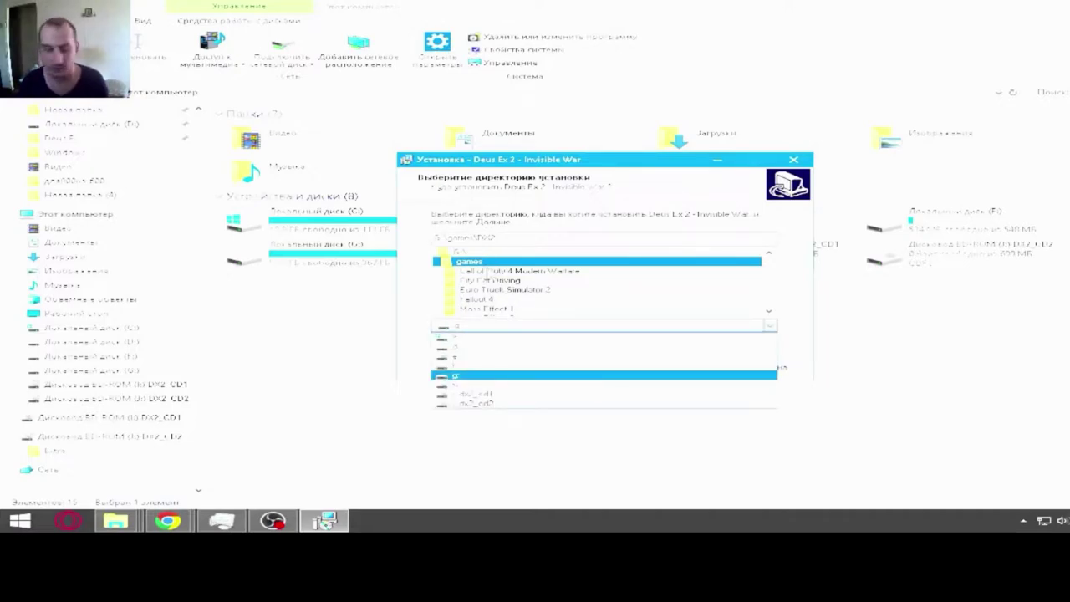
pyautogui.click(505, 326)
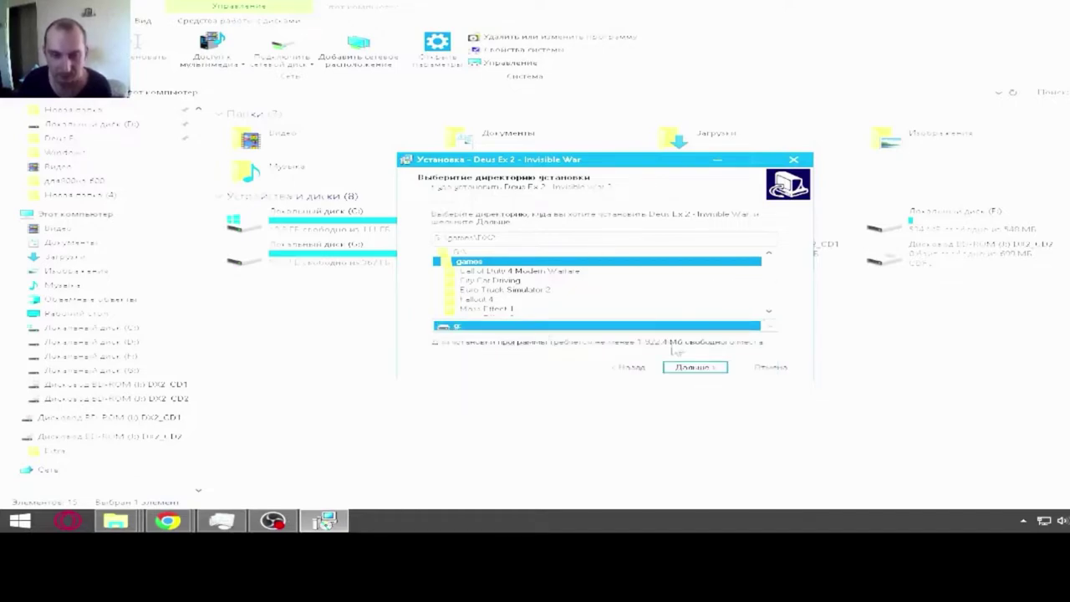
pyautogui.click(474, 289)
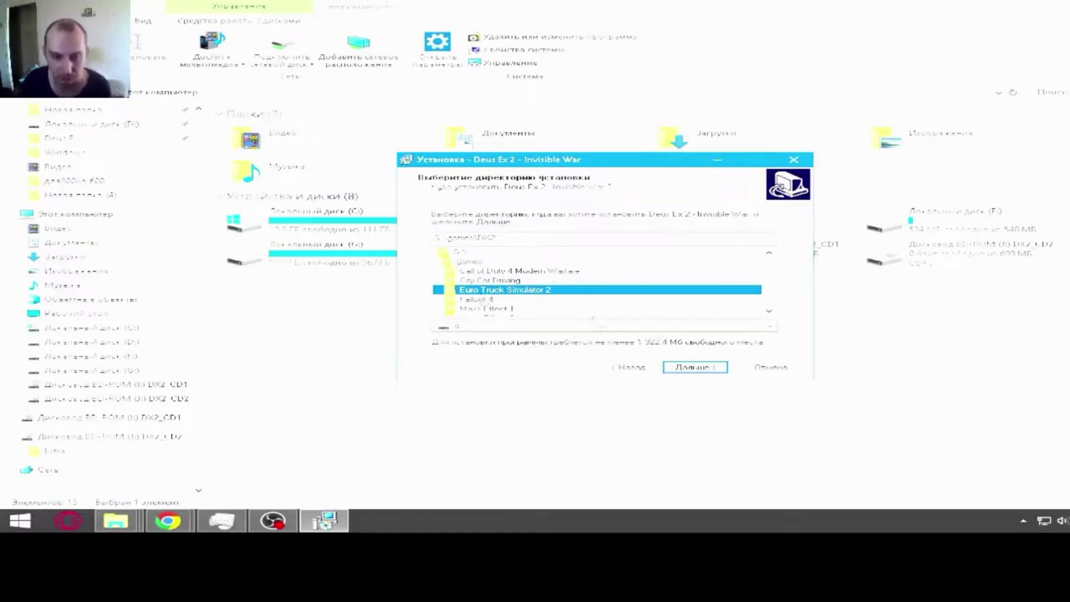
pyautogui.doubleClick(460, 252)
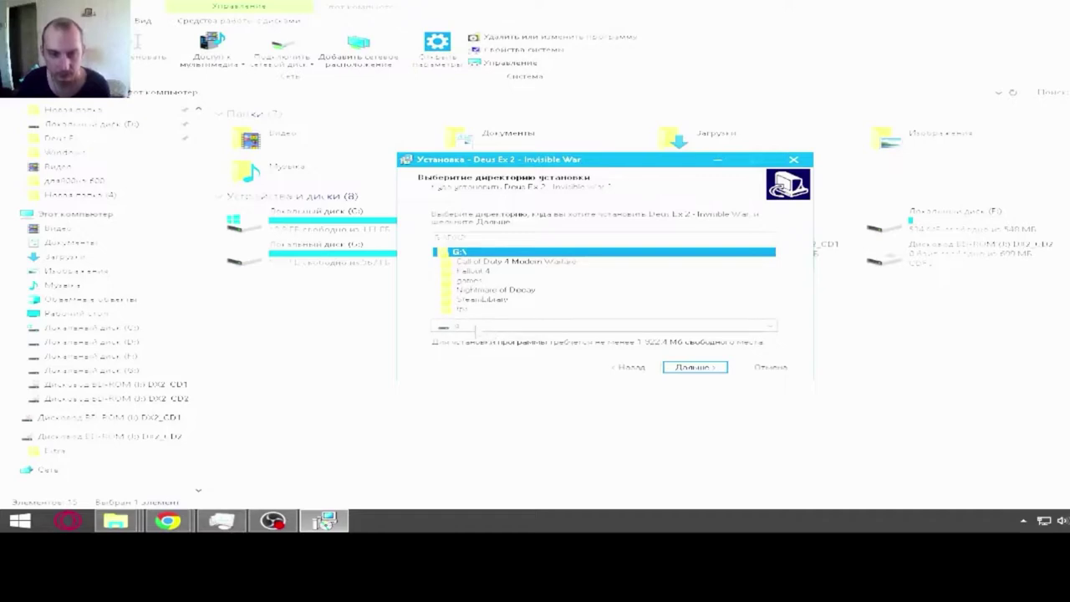
pyautogui.doubleClick(483, 280)
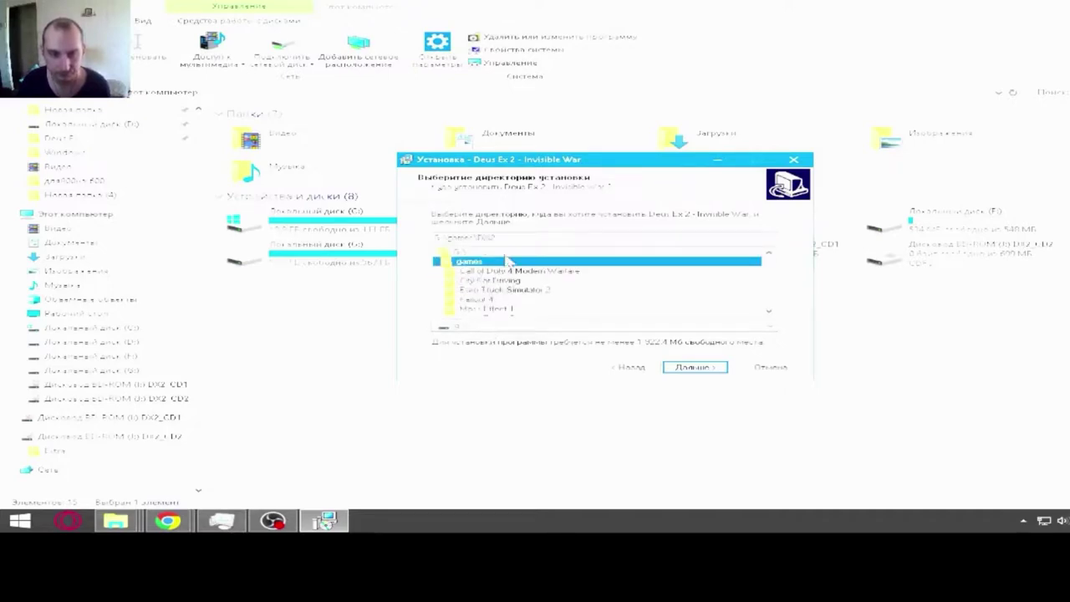
pyautogui.scroll(-1, 530, 317)
pyautogui.scroll(1, 529, 319)
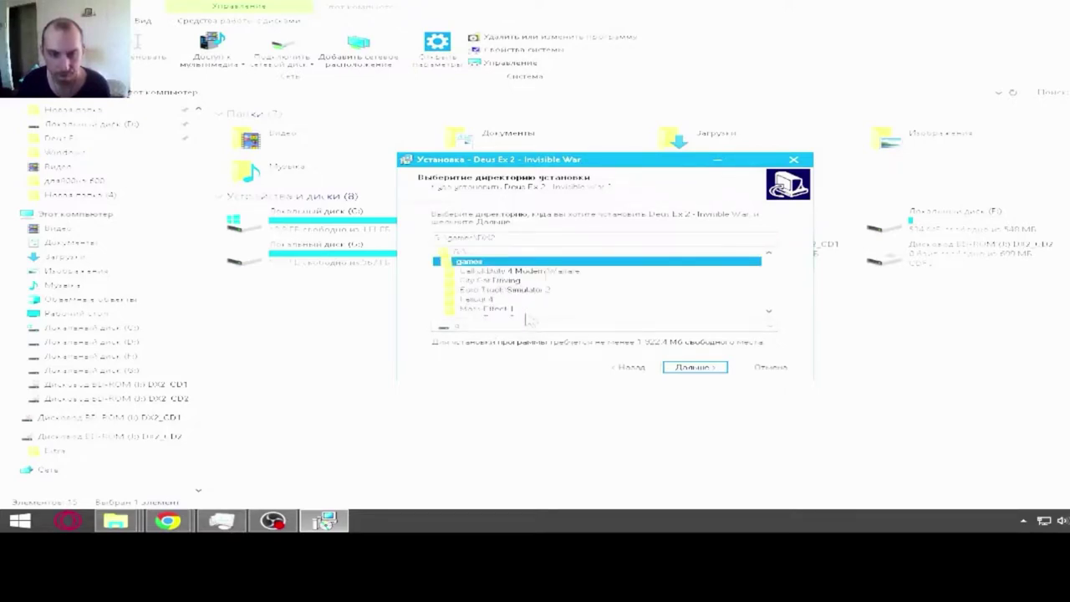
# Accept the directory, keep the Russian version components and start the installation.
pyautogui.click(698, 371)
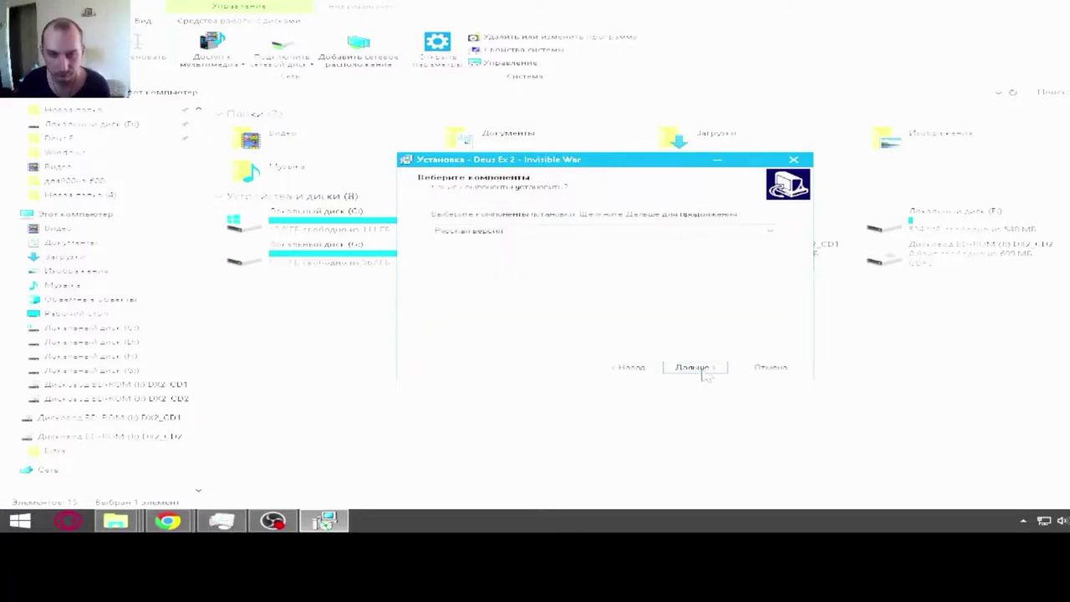
pyautogui.click(700, 372)
pyautogui.click(699, 372)
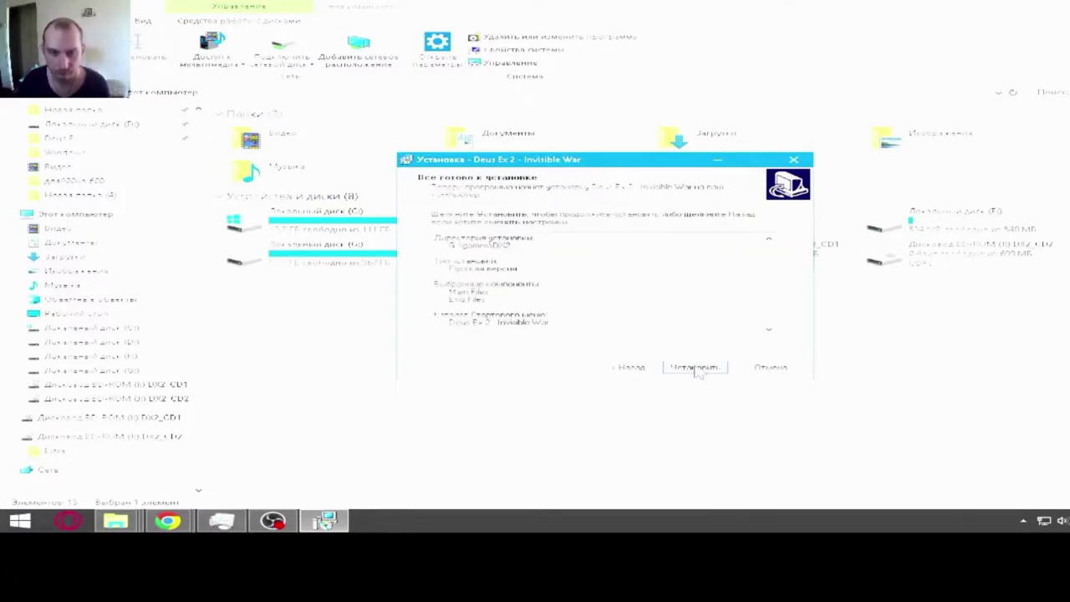
pyautogui.click(696, 368)
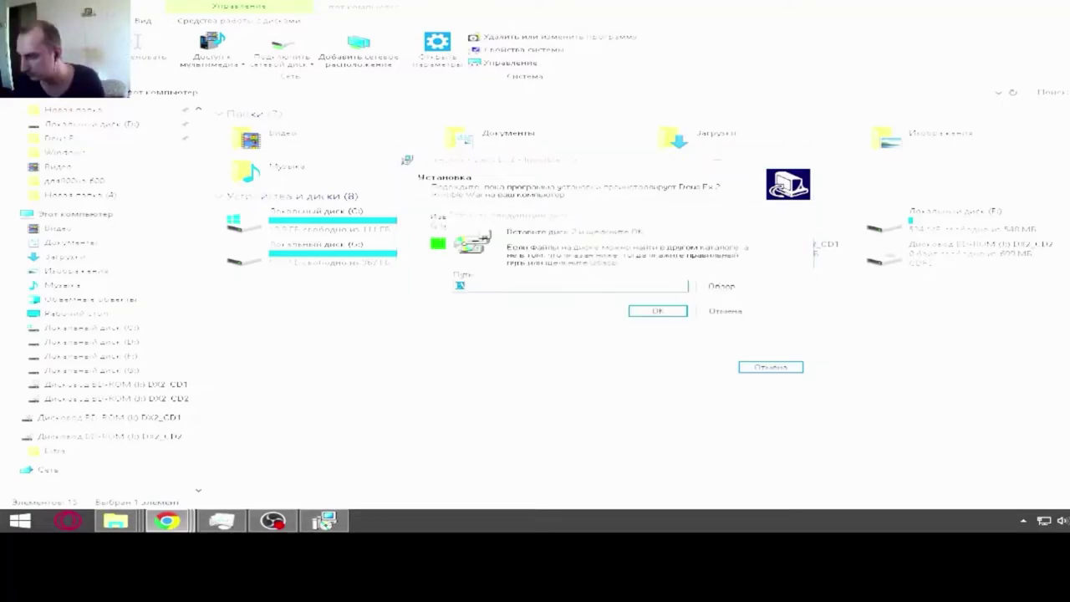
# Browse to the drive location for disc 2 and continue the installation from it.
pyautogui.click(712, 287)
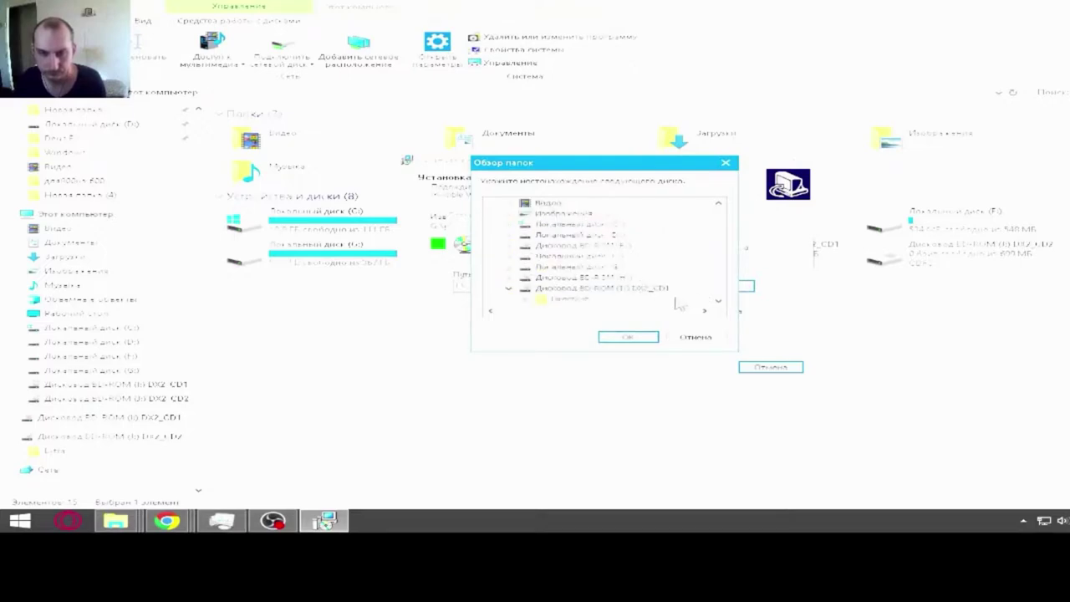
pyautogui.scroll(-2, 668, 285)
pyautogui.click(628, 337)
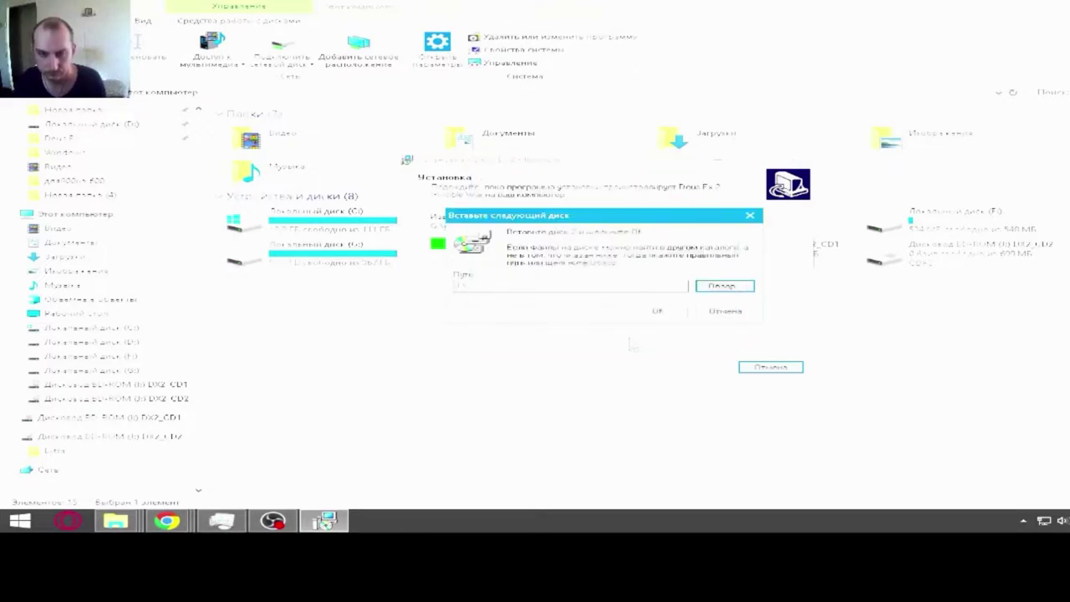
pyautogui.click(665, 314)
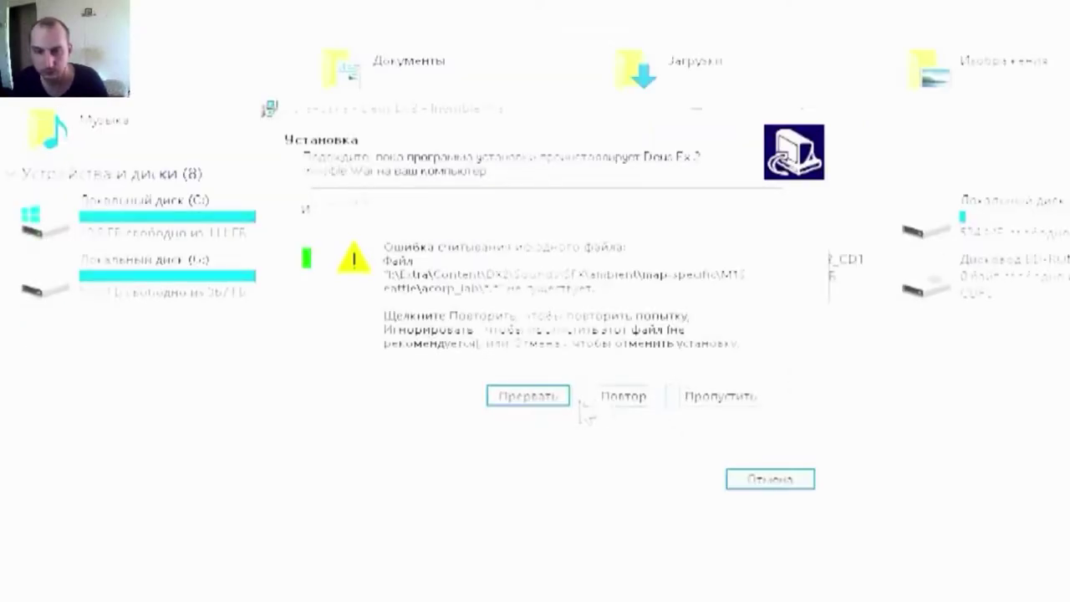
# Retry reading the missing source file, check the DX2_CD2 drive in This PC and return to the setup window.
pyautogui.click(605, 401)
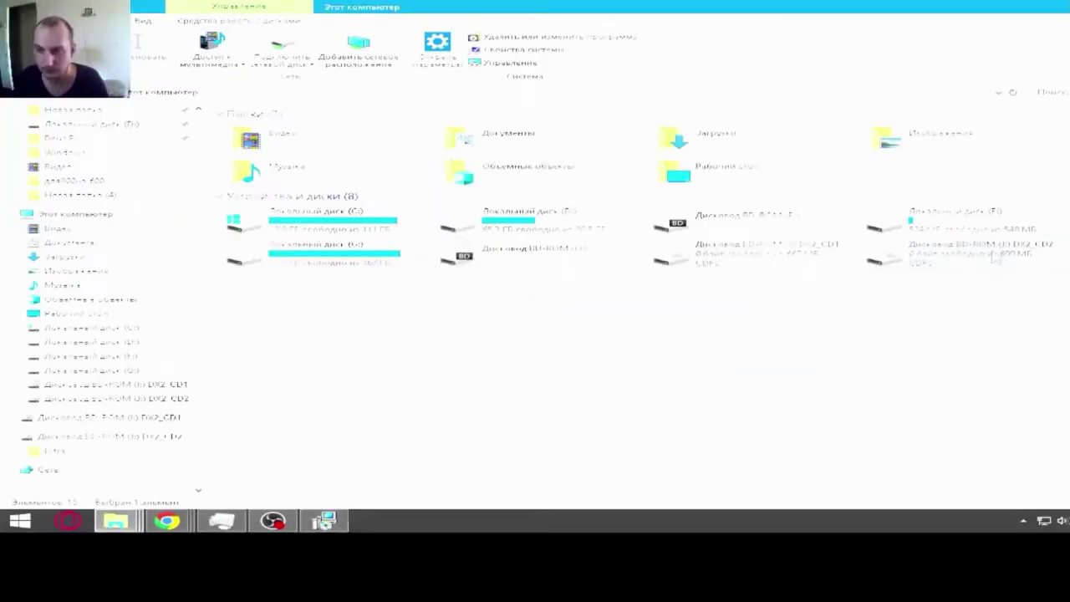
pyautogui.rightClick(878, 251)
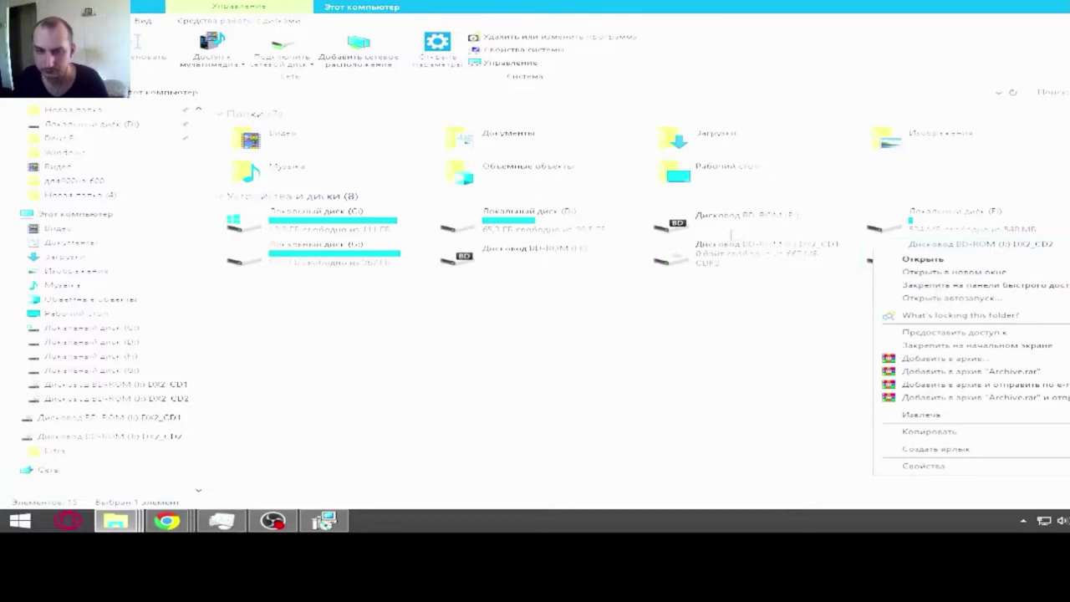
pyautogui.click(757, 298)
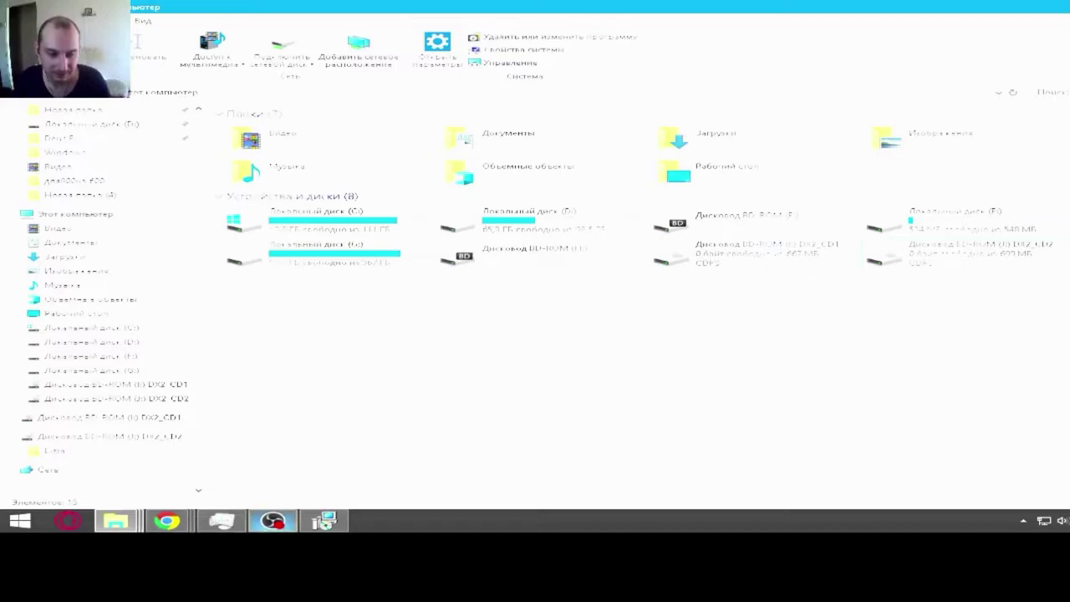
pyautogui.click(330, 521)
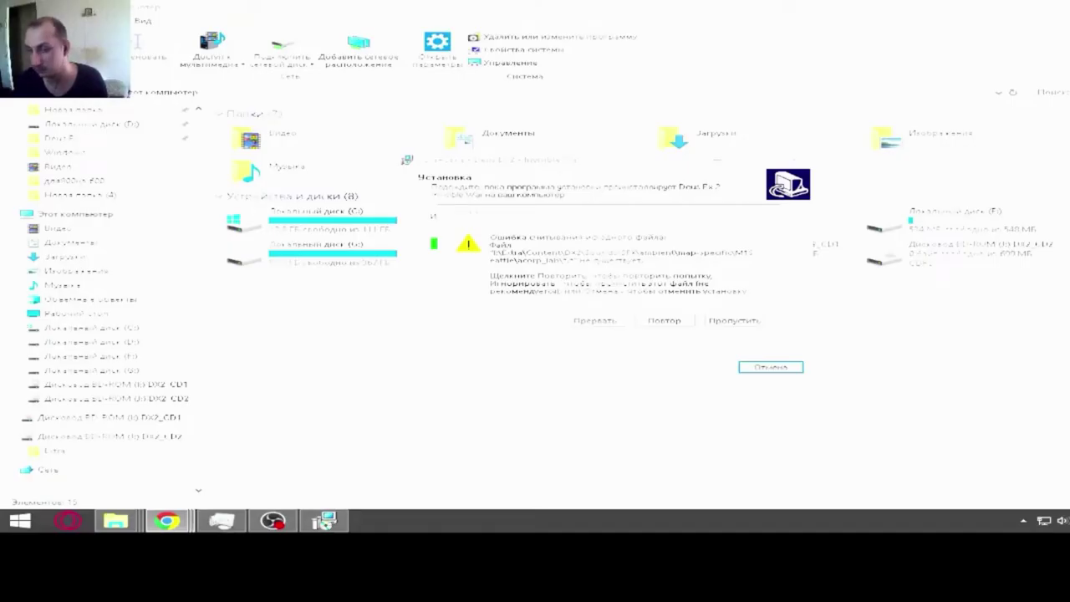
# Skip every missing source file the installer reports to keep the file extraction going.
pyautogui.click(735, 321)
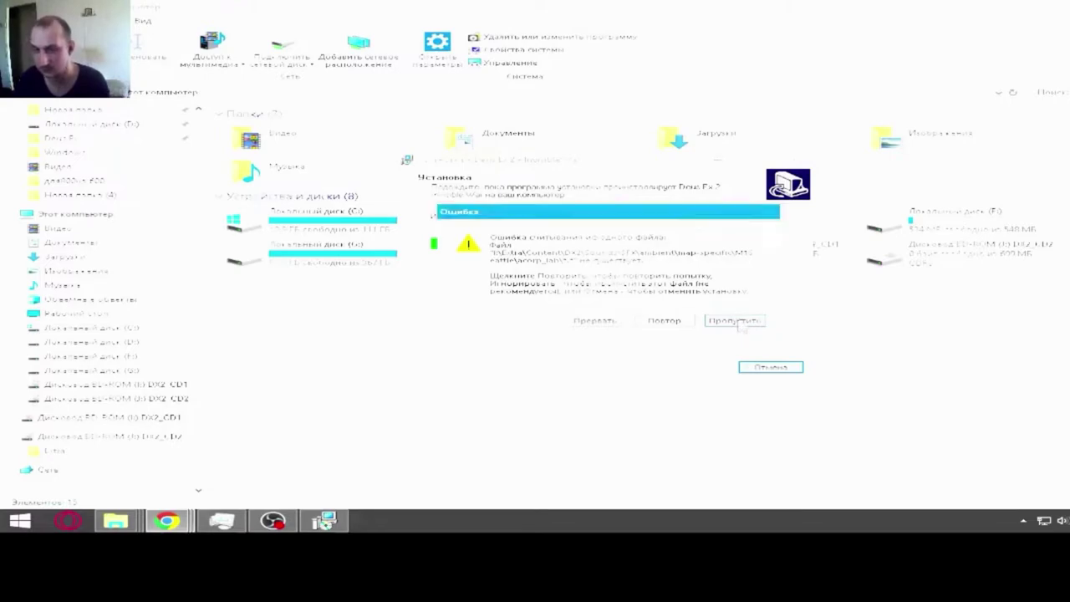
pyautogui.click(739, 325)
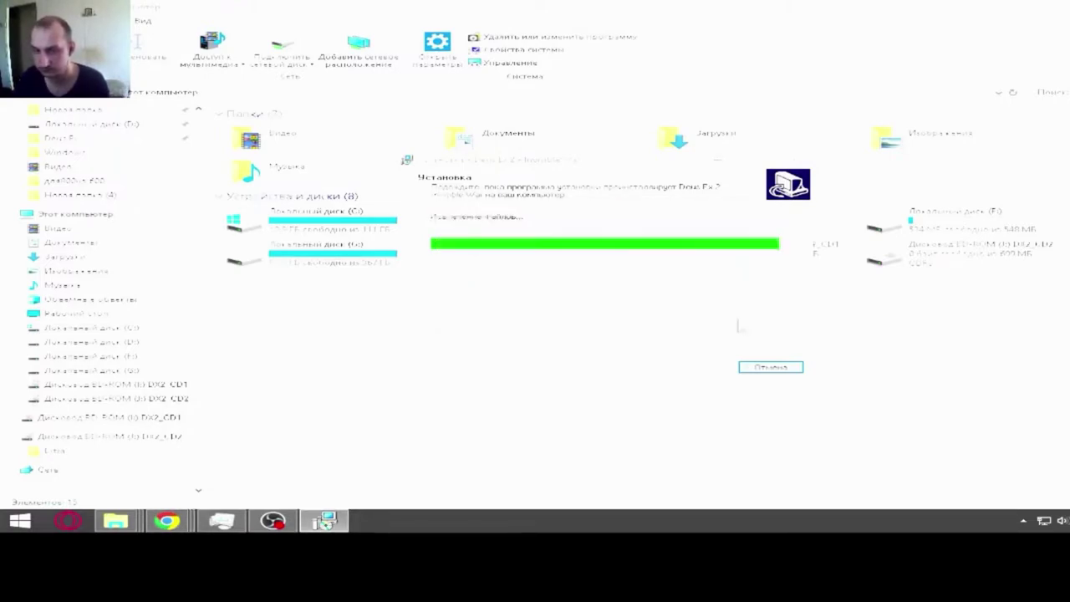
pyautogui.click(740, 324)
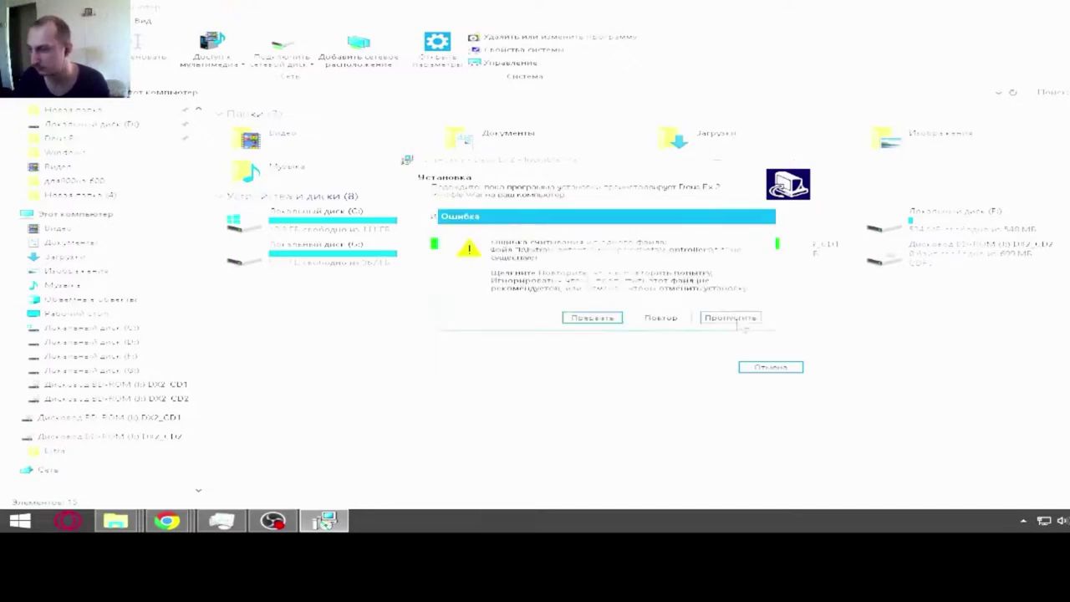
pyautogui.click(741, 324)
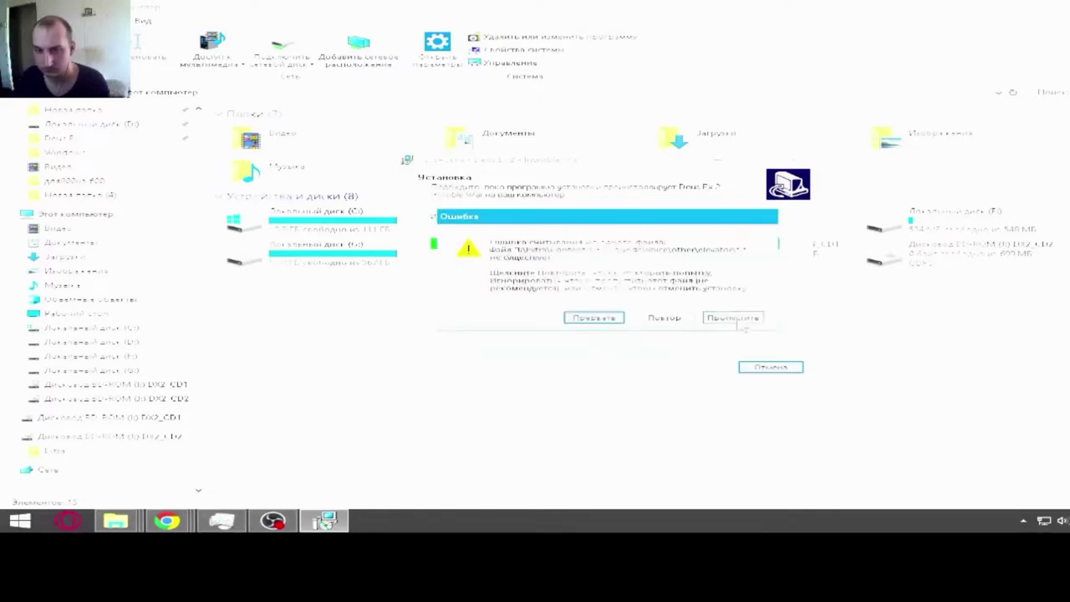
pyautogui.click(741, 324)
pyautogui.click(741, 324)
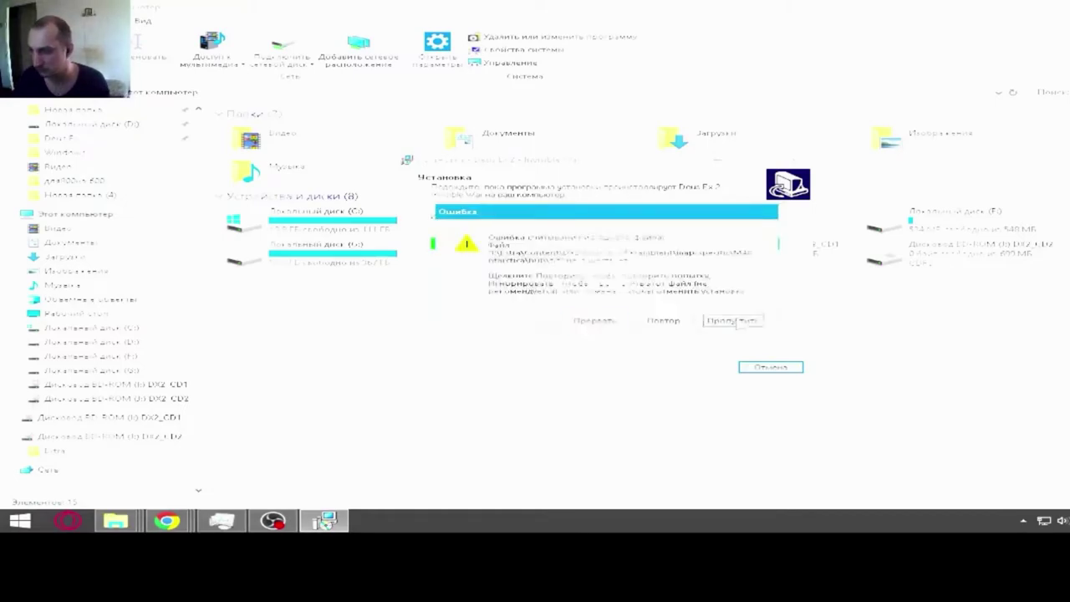
pyautogui.click(734, 323)
pyautogui.click(735, 324)
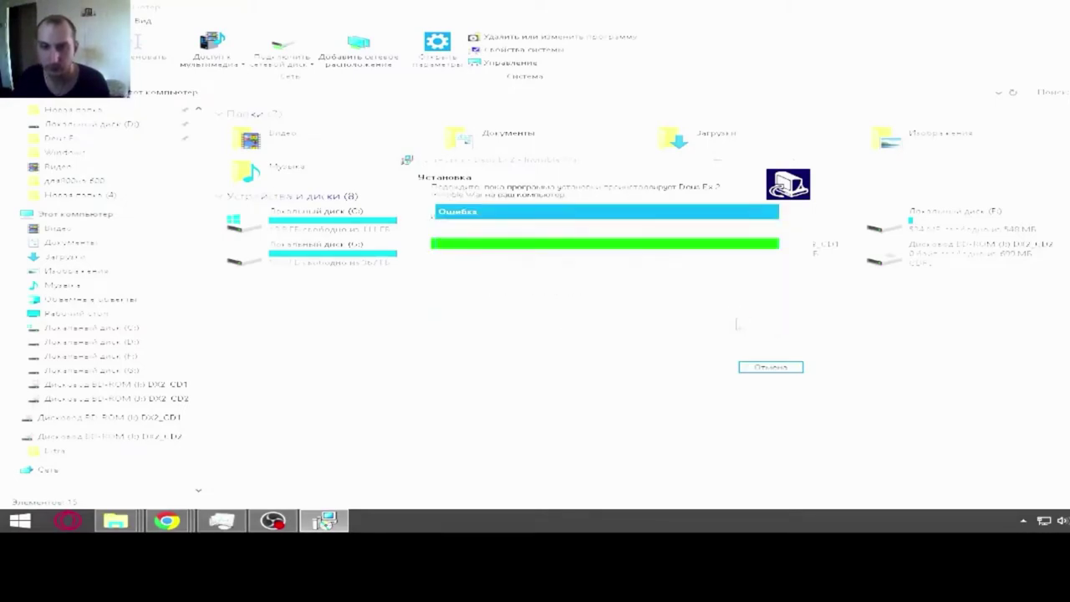
pyautogui.click(735, 323)
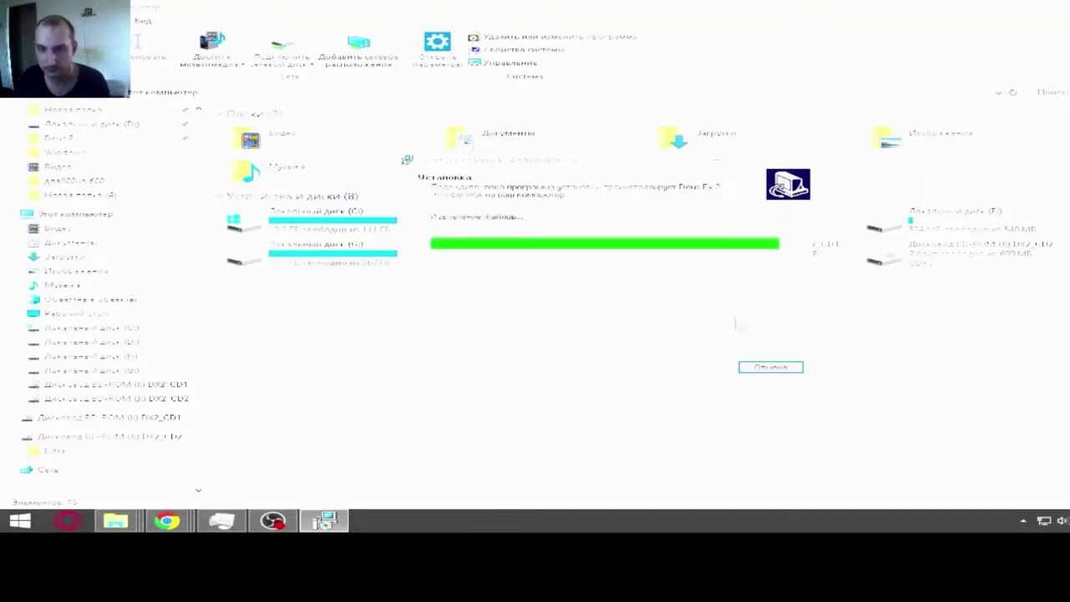
pyautogui.click(736, 322)
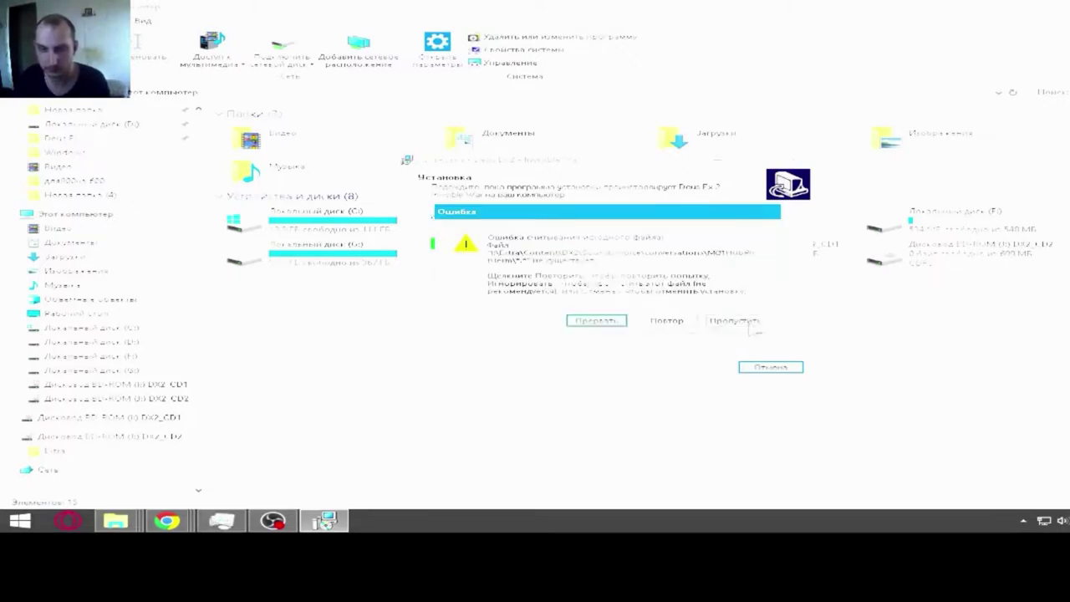
pyautogui.click(751, 324)
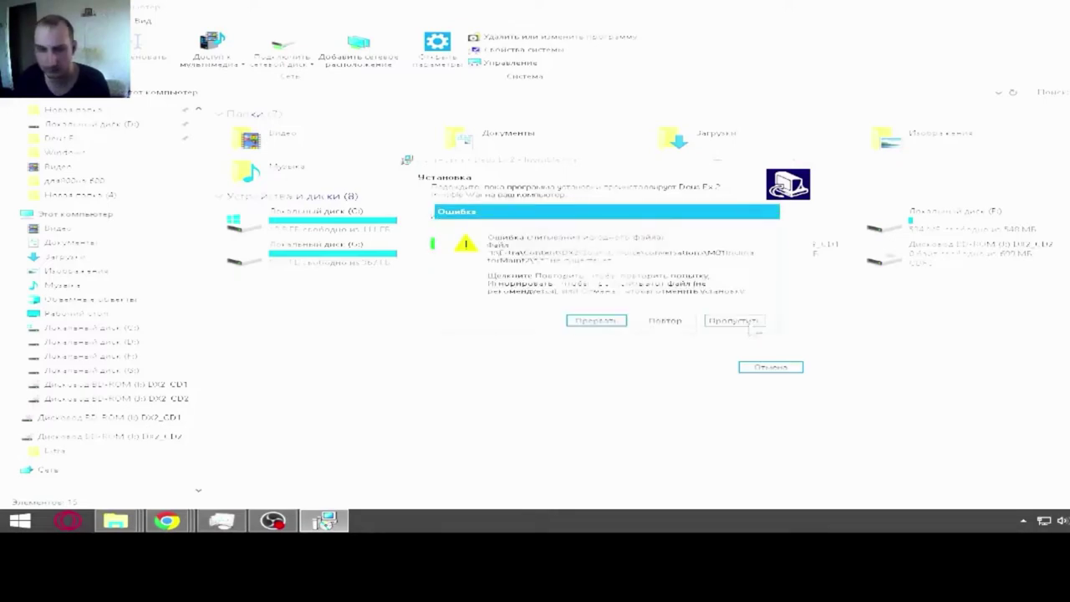
pyautogui.click(751, 323)
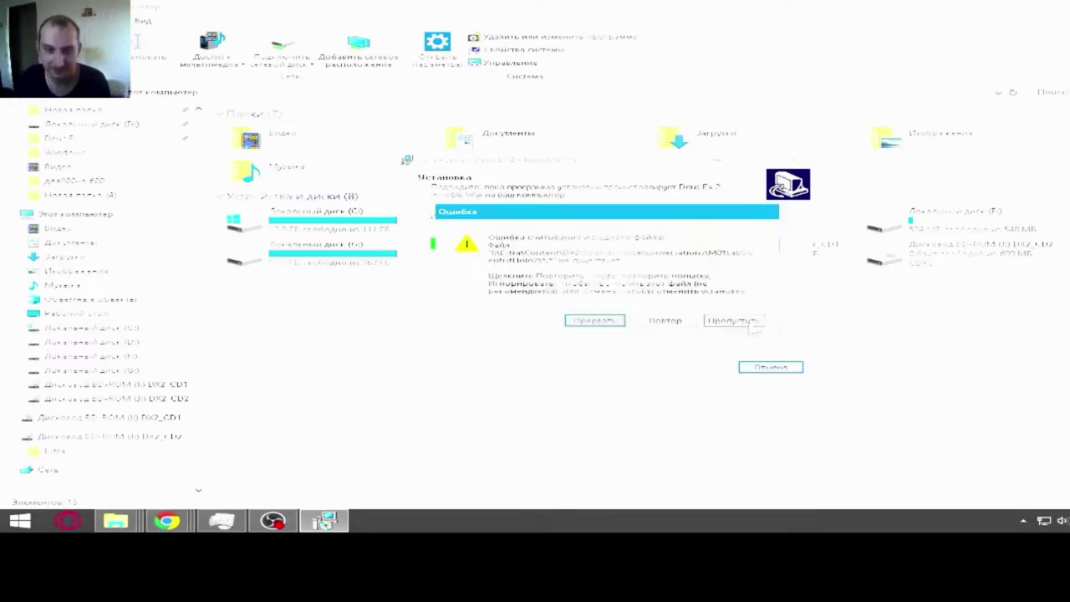
pyautogui.click(748, 321)
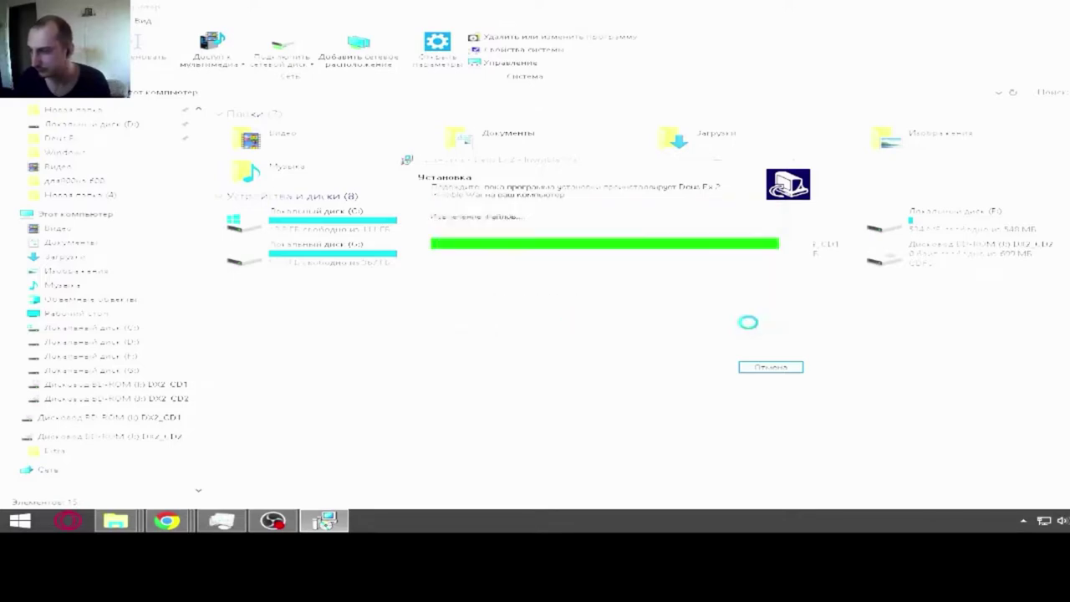
pyautogui.click(751, 323)
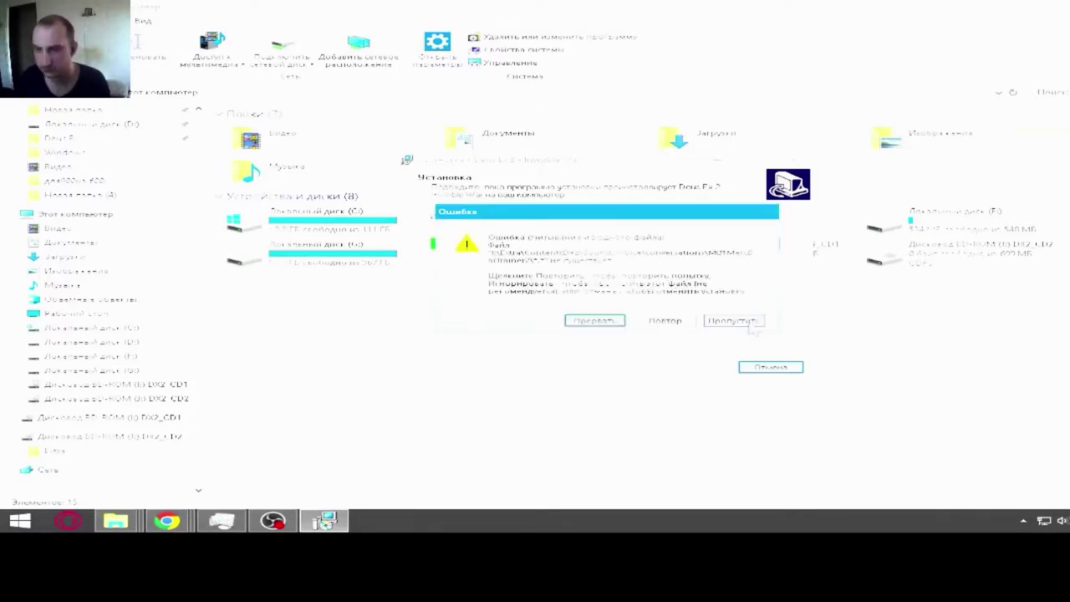
pyautogui.click(750, 323)
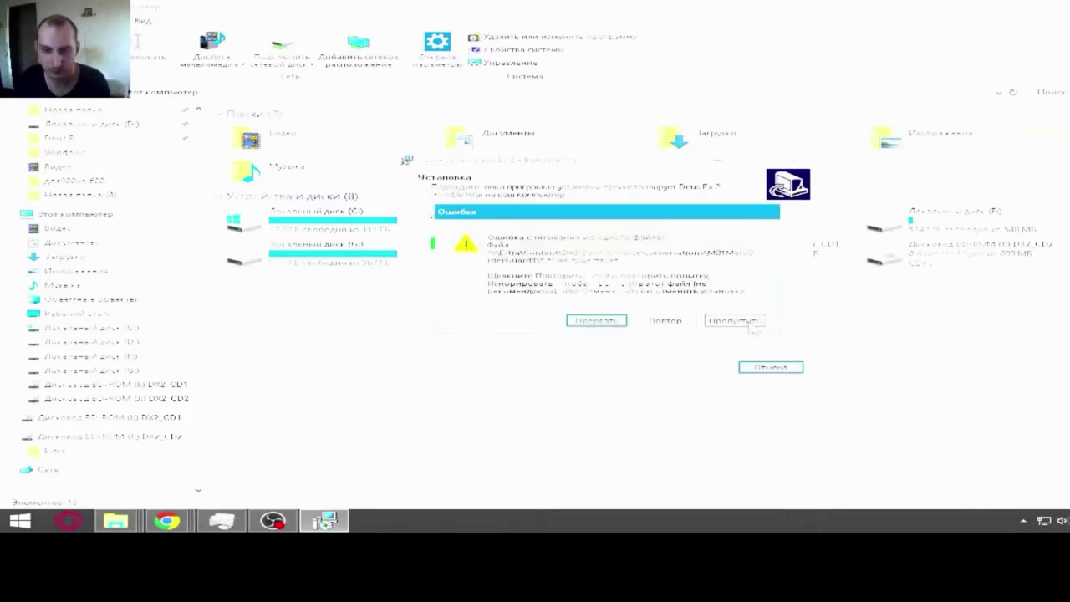
pyautogui.click(750, 323)
pyautogui.click(752, 326)
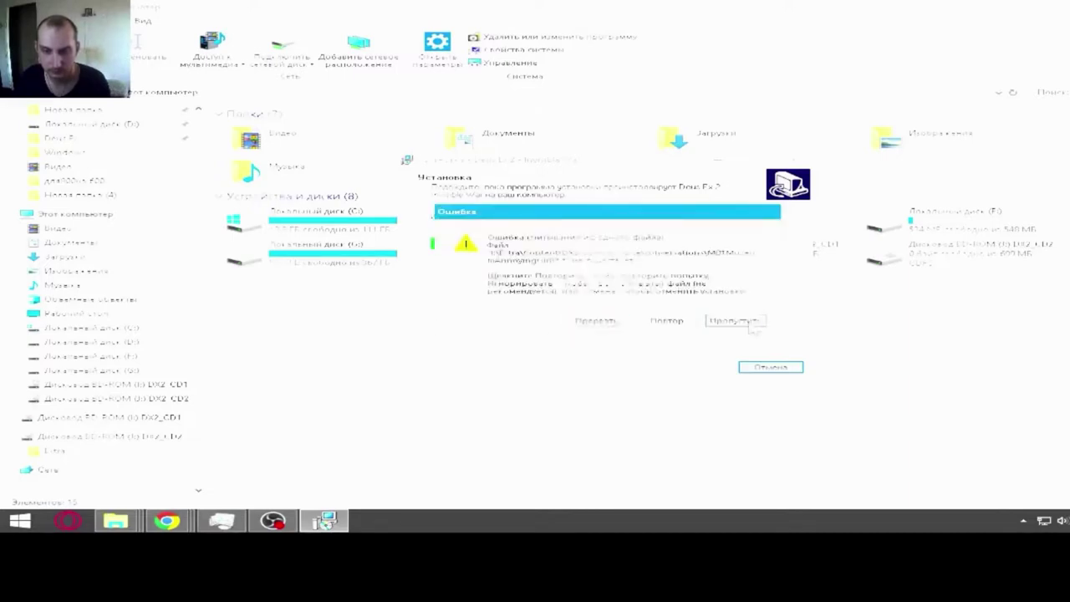
pyautogui.click(752, 326)
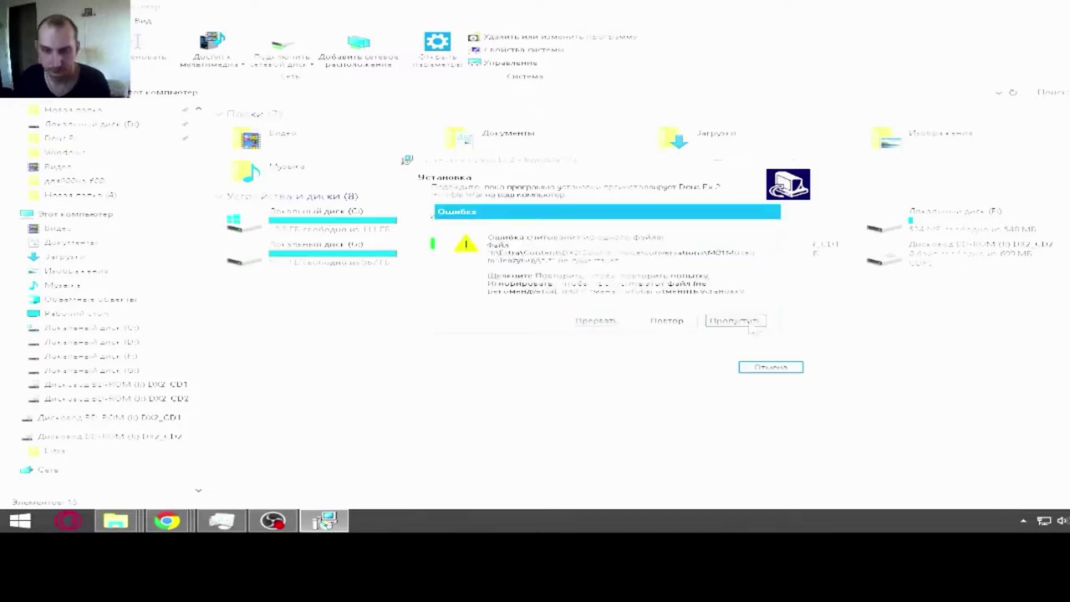
pyautogui.click(749, 322)
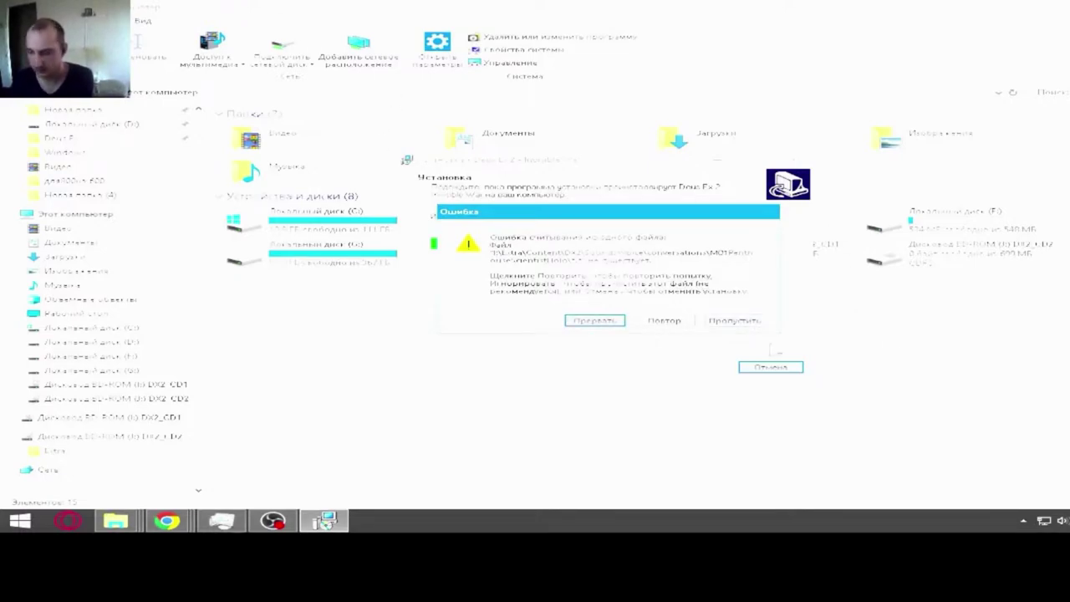
pyautogui.click(734, 321)
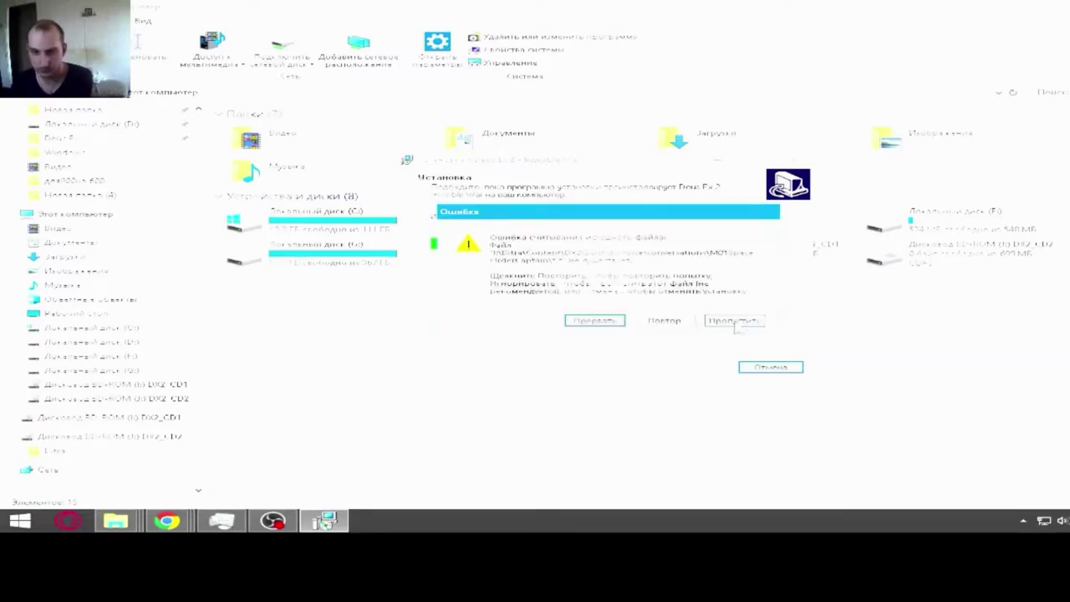
pyautogui.click(734, 321)
pyautogui.click(733, 321)
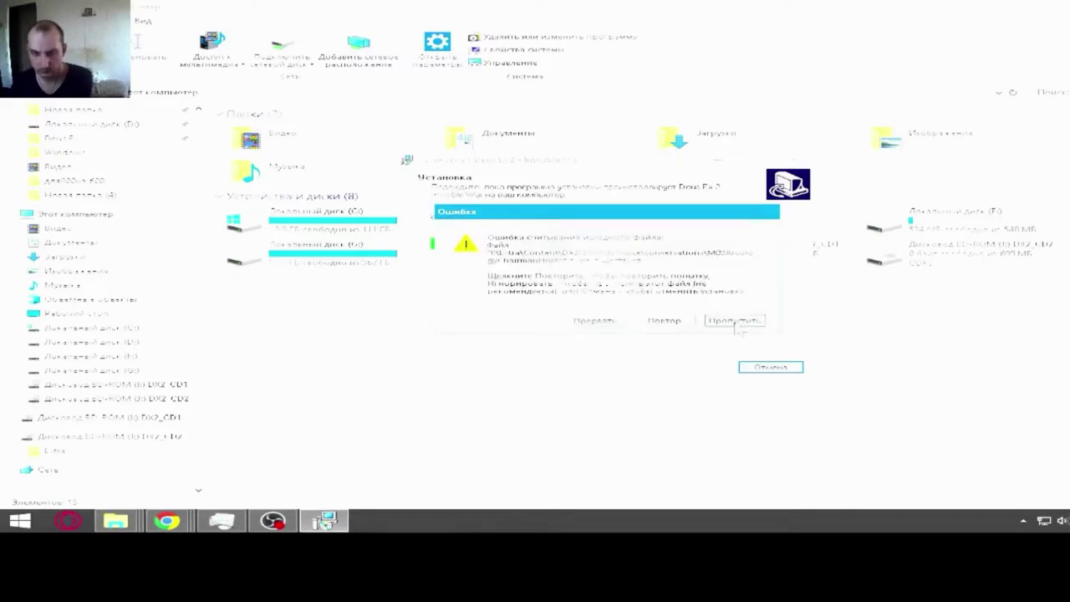
pyautogui.click(734, 323)
pyautogui.click(734, 322)
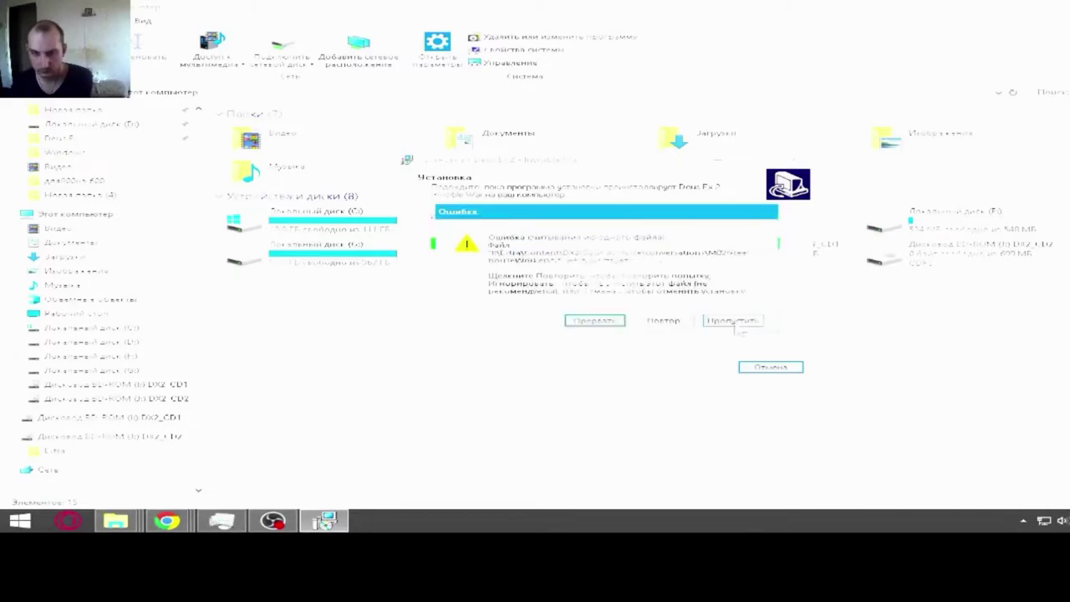
pyautogui.click(734, 322)
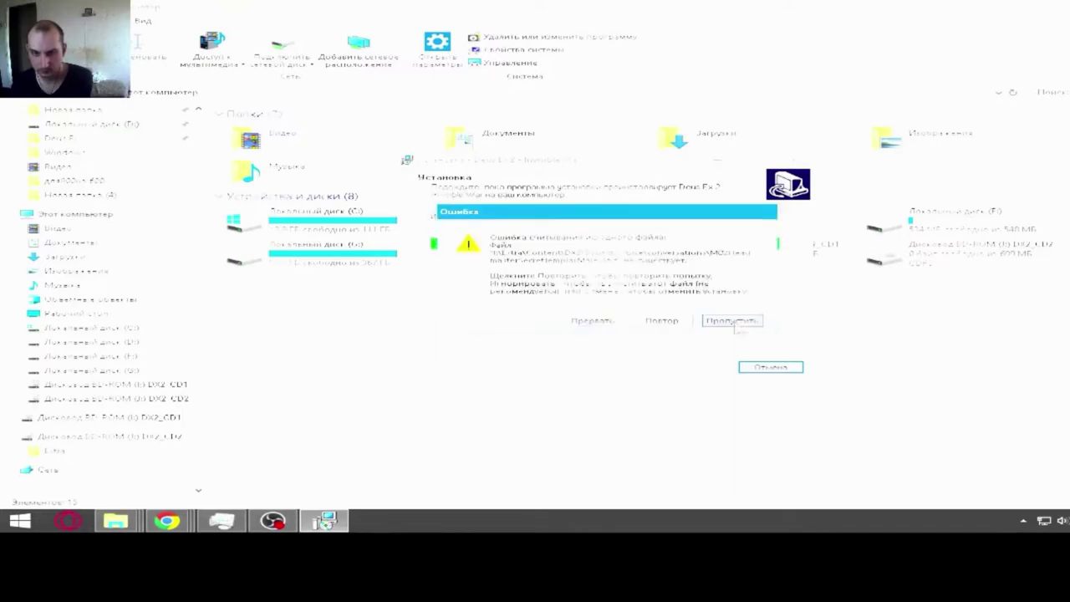
pyautogui.click(735, 323)
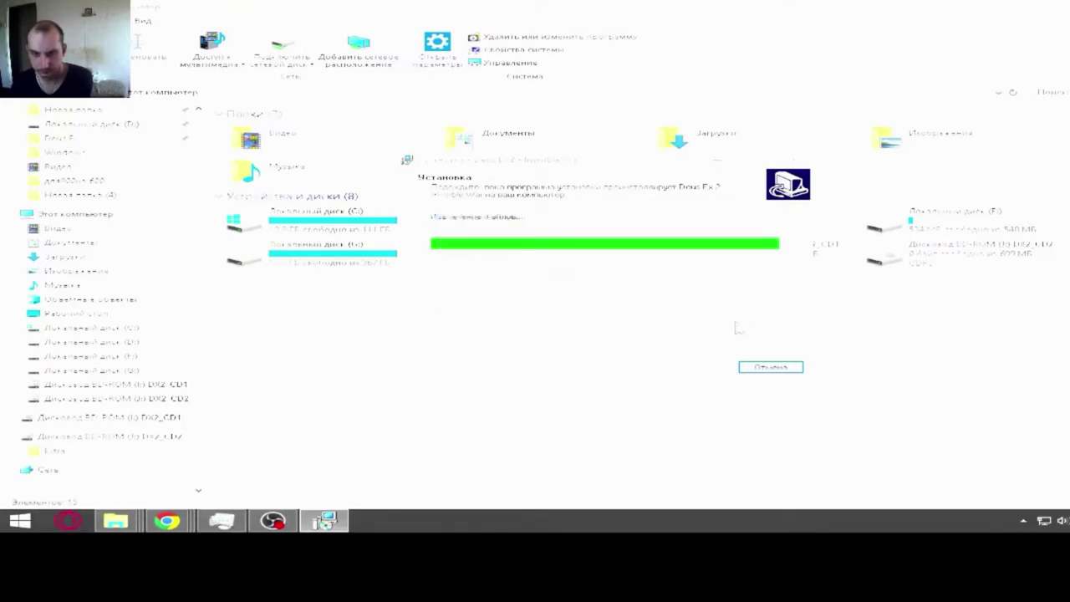
pyautogui.click(735, 323)
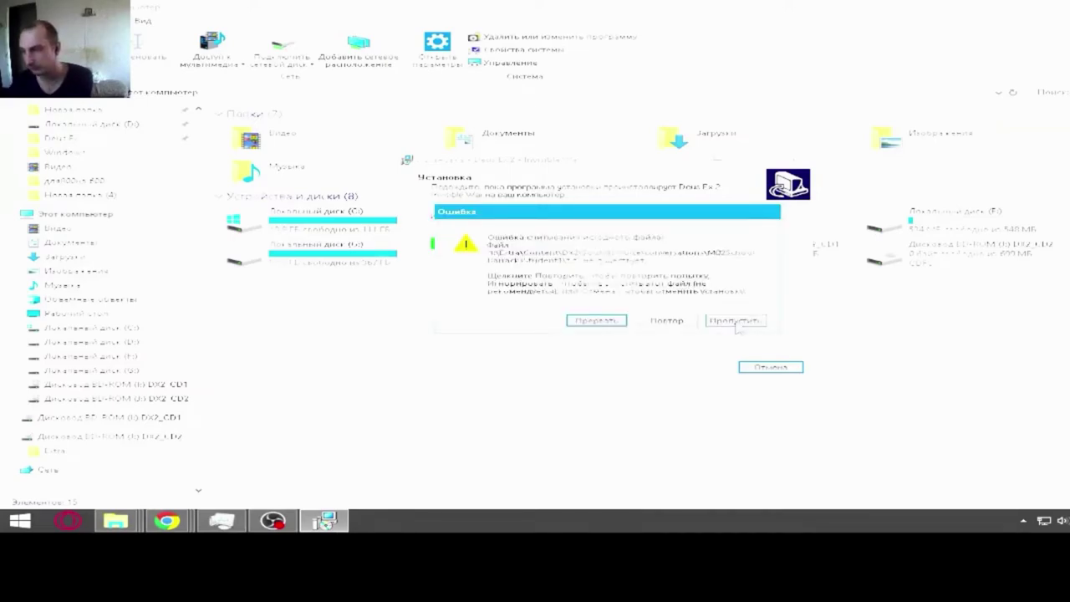
pyautogui.click(734, 323)
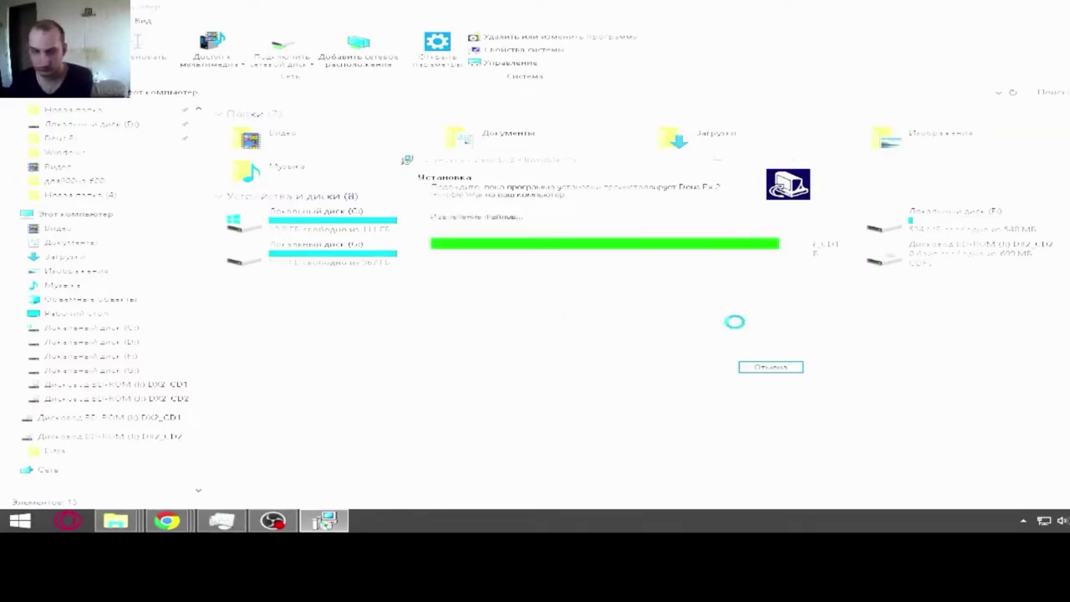
pyautogui.click(736, 322)
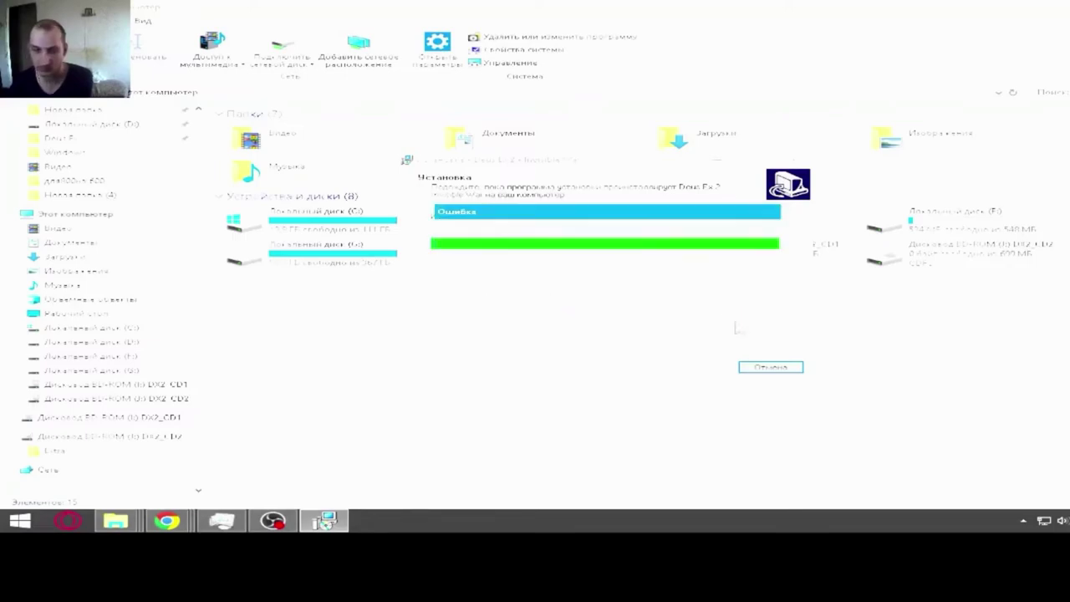
pyautogui.click(735, 323)
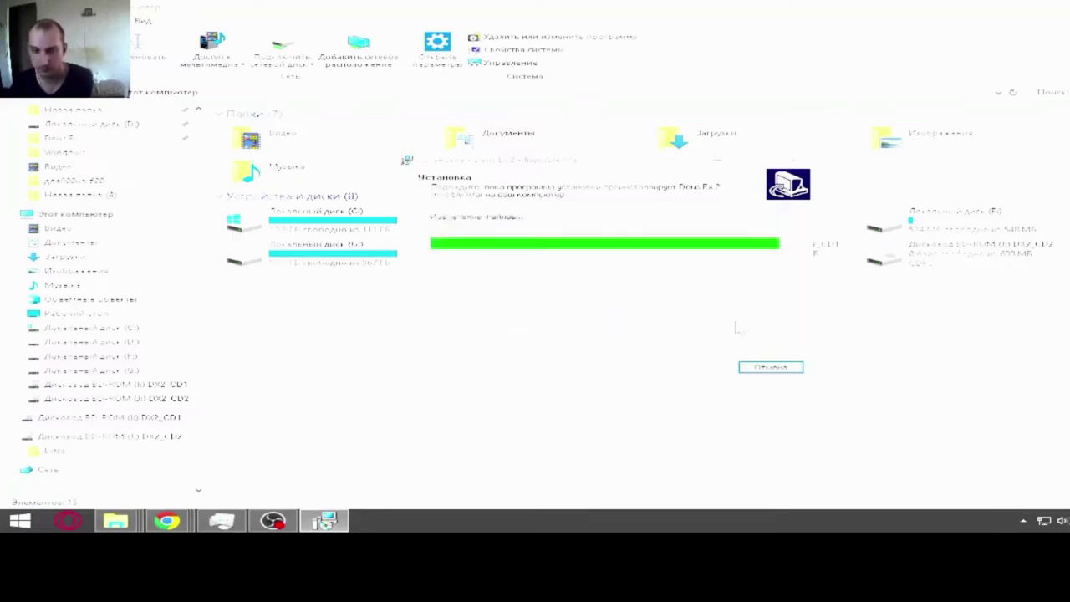
pyautogui.click(735, 323)
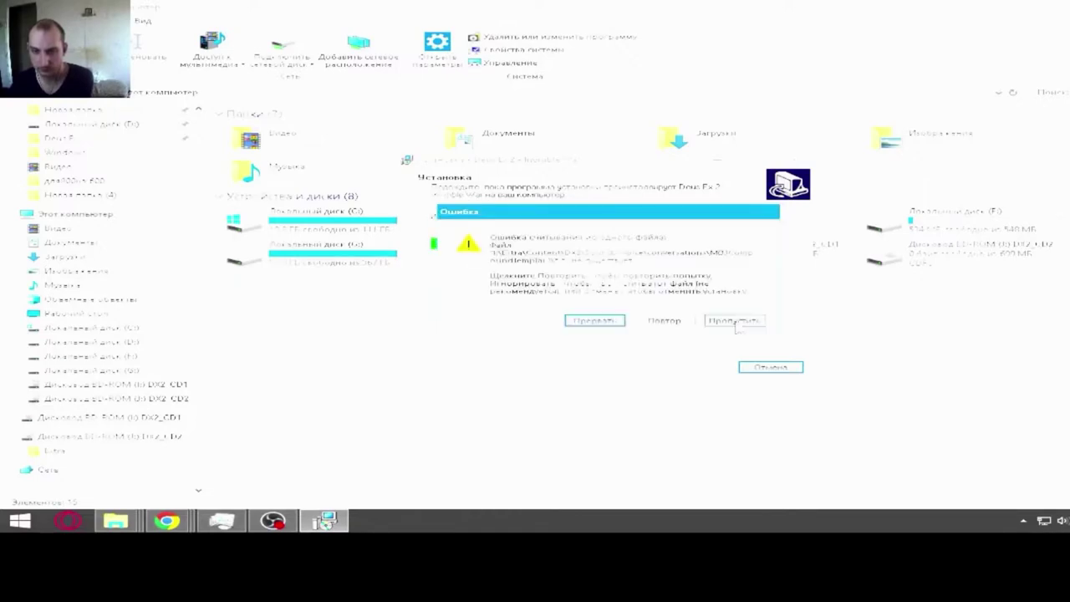
pyautogui.click(734, 323)
pyautogui.click(735, 323)
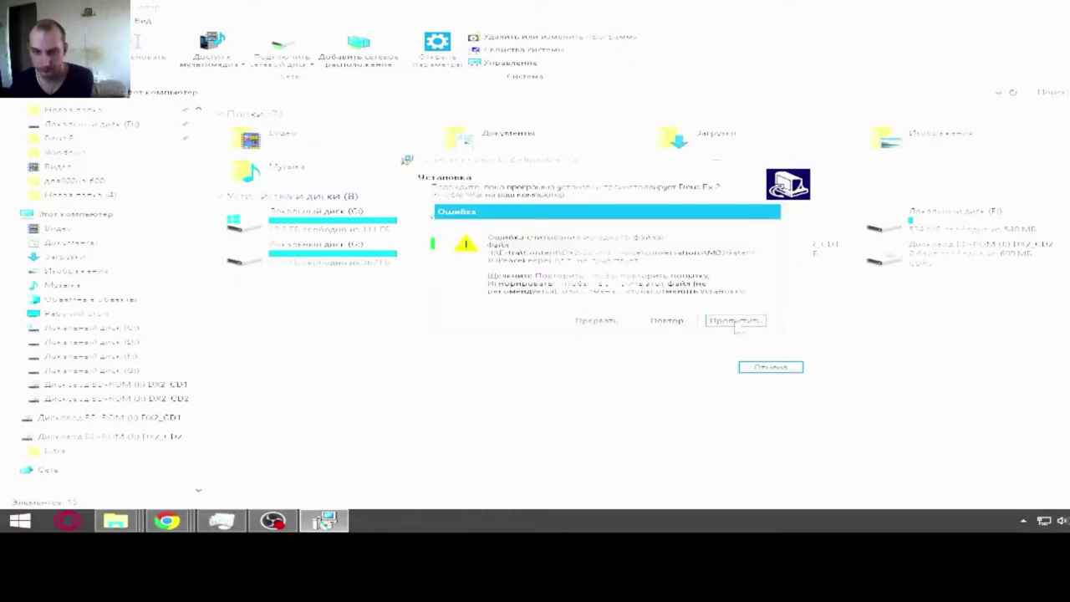
pyautogui.click(735, 323)
pyautogui.click(734, 323)
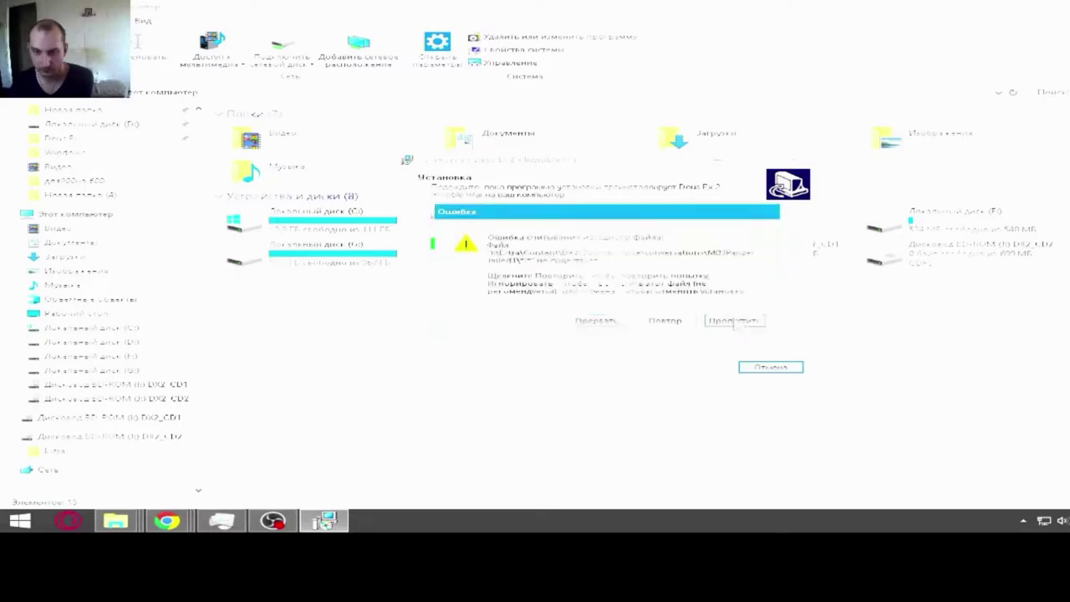
# Skip the next missing source files, and abort the Deus Ex 2 installation at the source file read error.
pyautogui.click(735, 323)
pyautogui.click(734, 323)
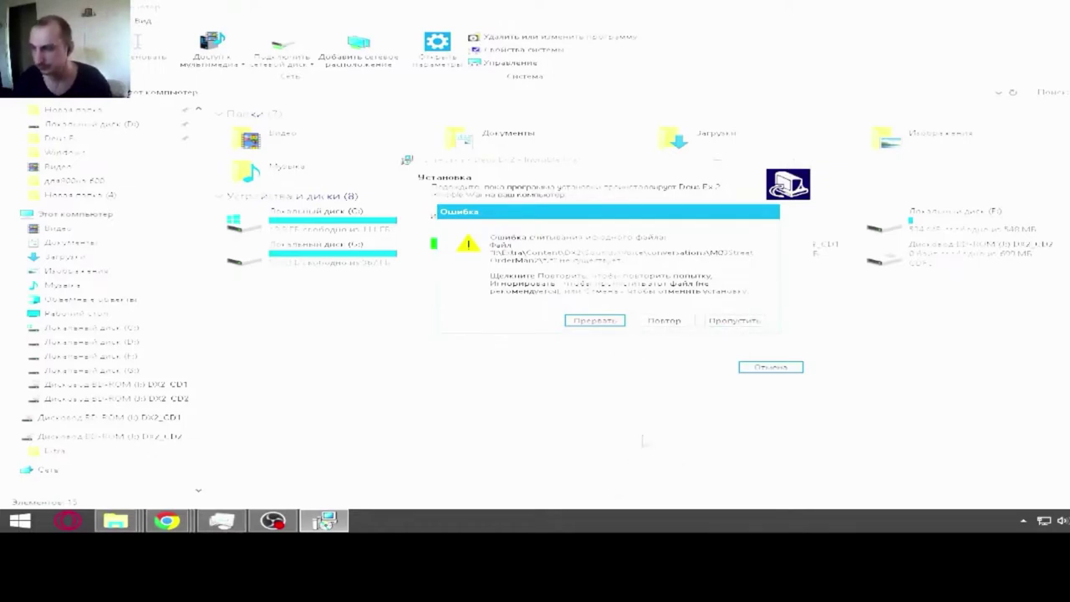
pyautogui.click(324, 520)
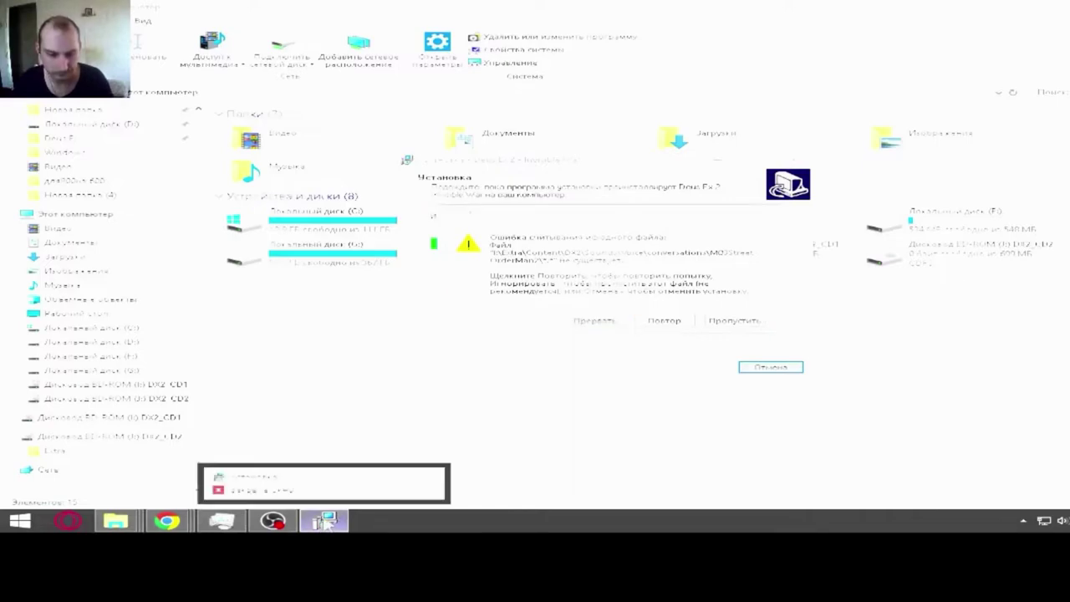
pyautogui.click(282, 491)
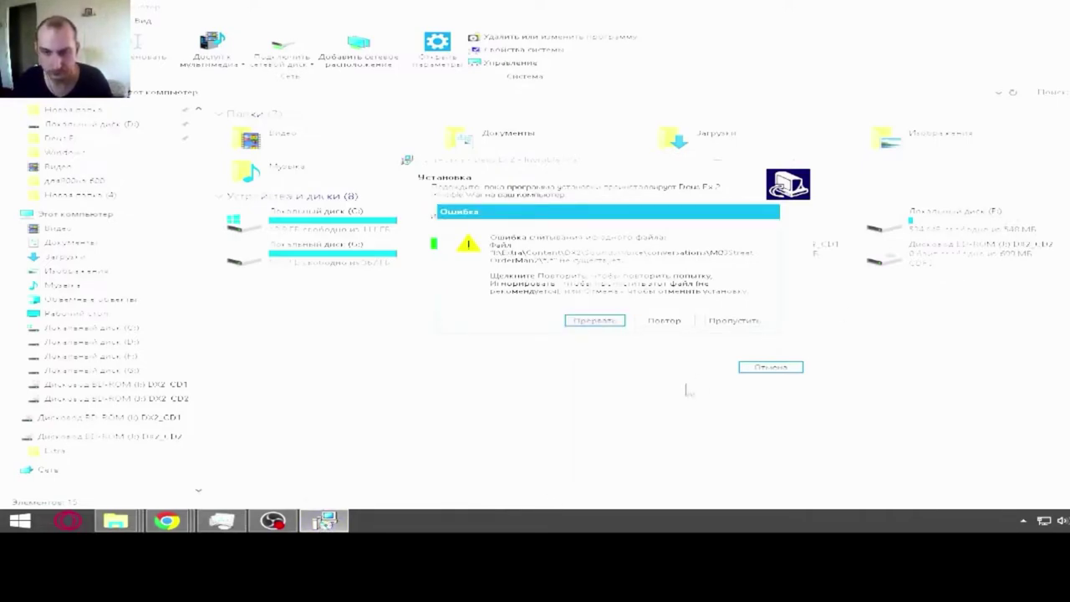
pyautogui.click(603, 323)
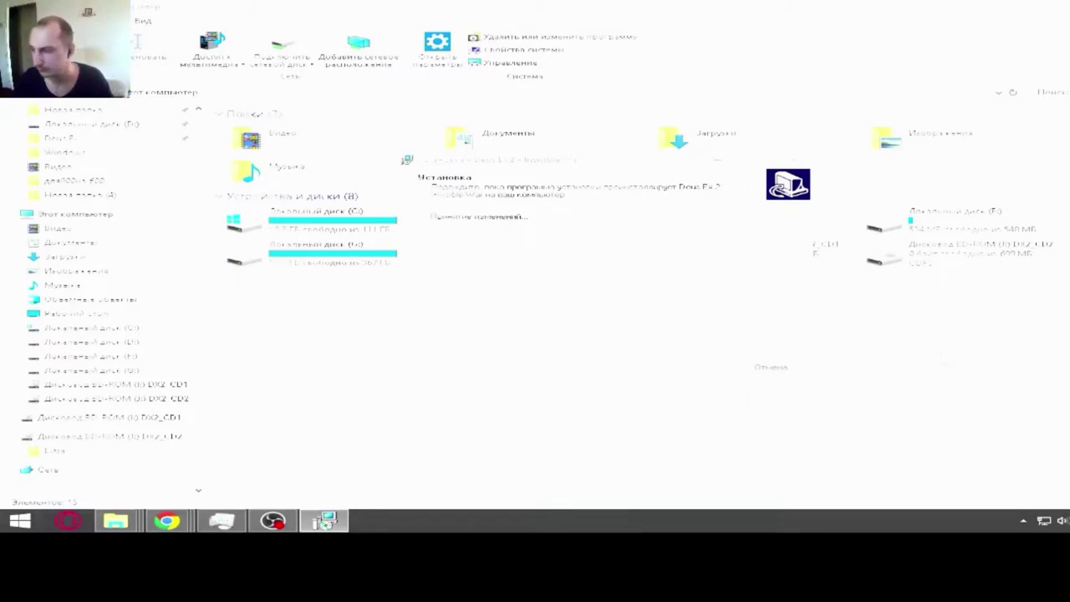
# Open the games folder on local disk G: and examine which game folders it contains after the aborted installation.
pyautogui.doubleClick(510, 219)
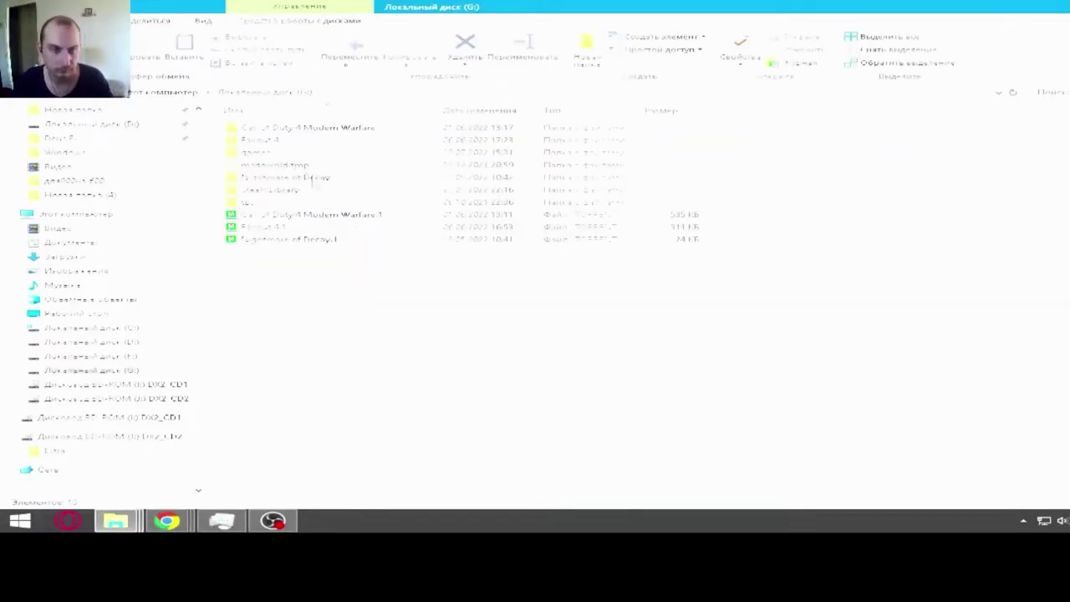
pyautogui.doubleClick(372, 201)
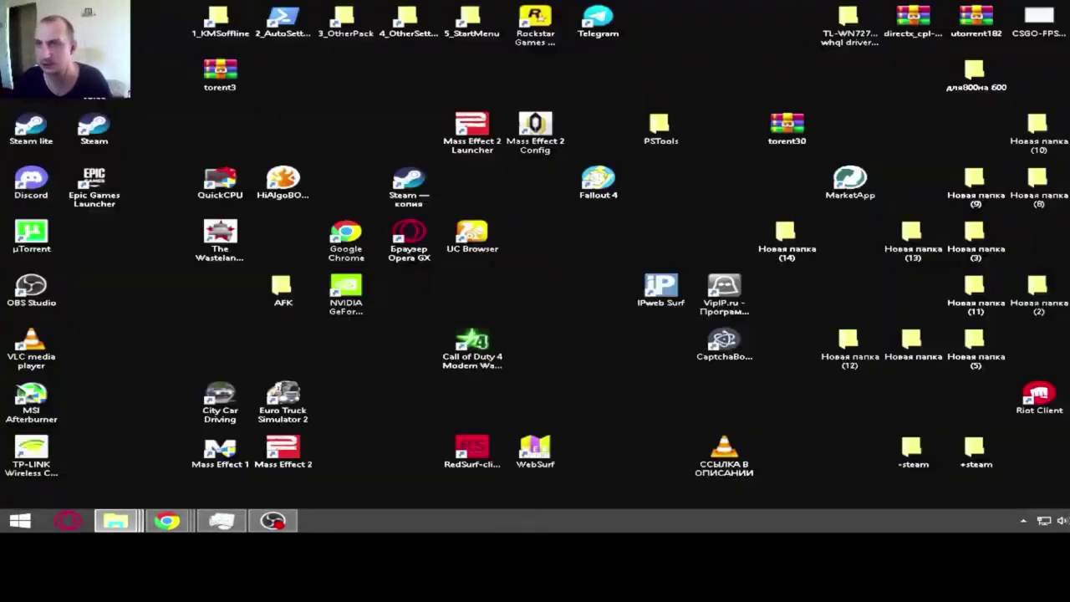
pyautogui.moveTo(117, 520)
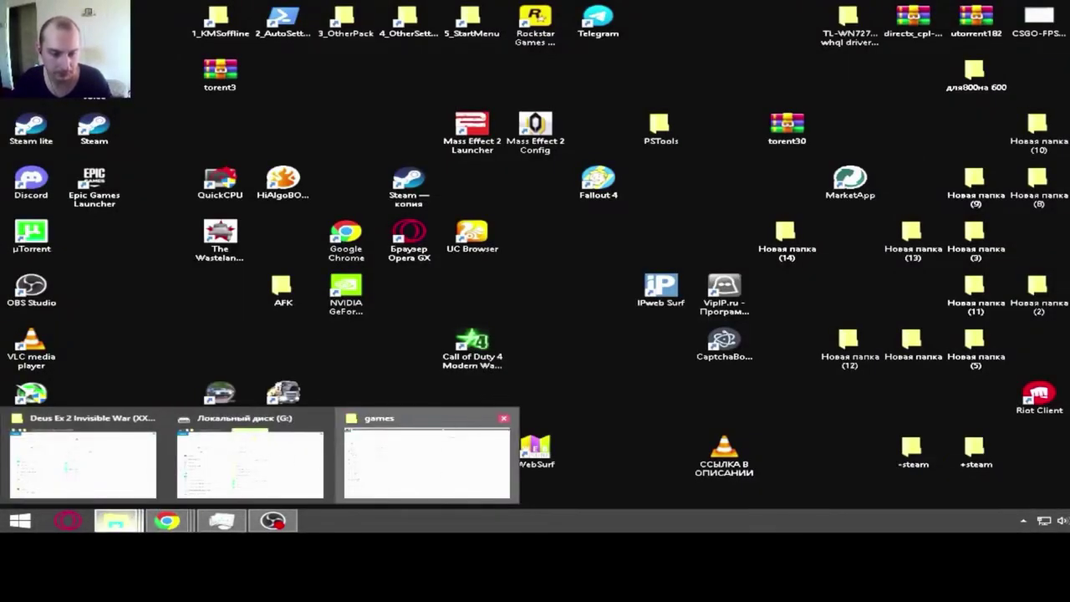
pyautogui.click(426, 463)
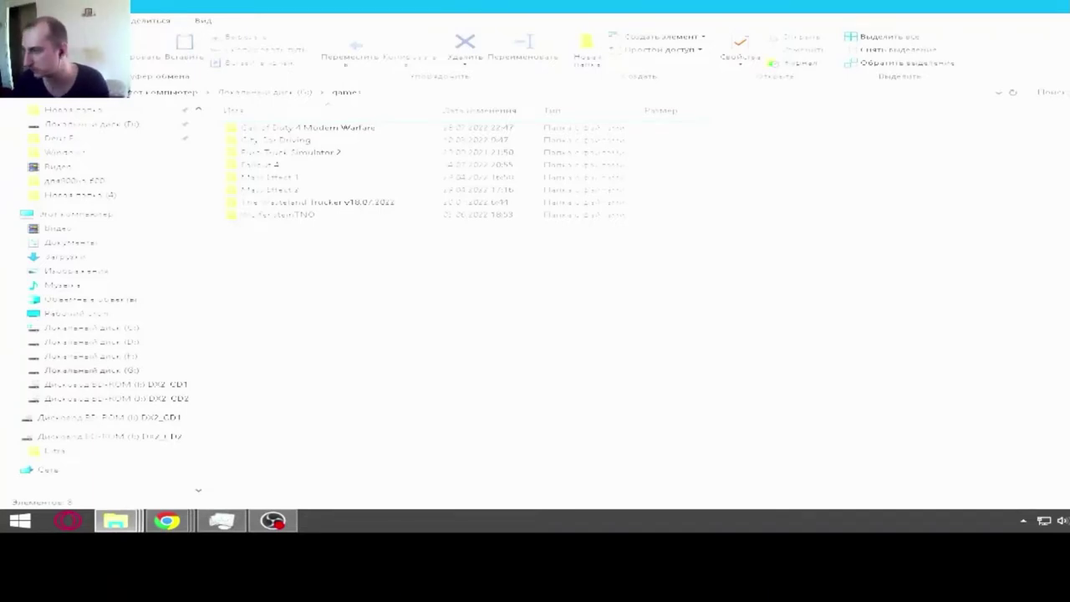